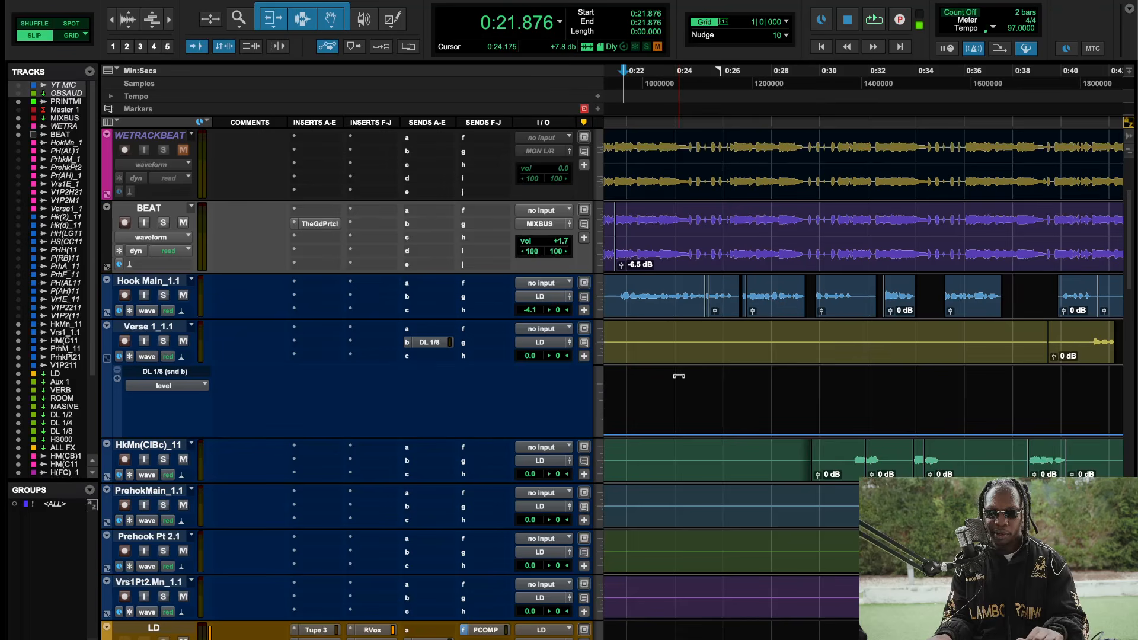
- Enlarge the waveform display and audition the Hook Main vocal from 0:23.895
{"action": "left_click", "coordinate": [129, 18]}
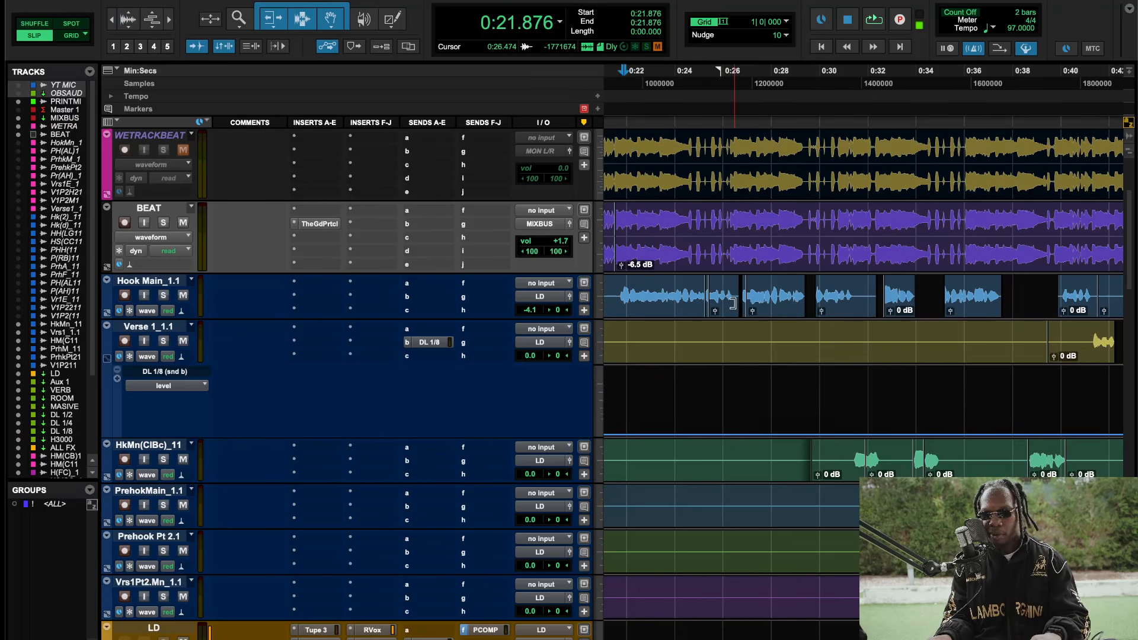
{"action": "scroll", "coordinate": [733, 306], "scroll_direction": "left", "scroll_amount": 2}
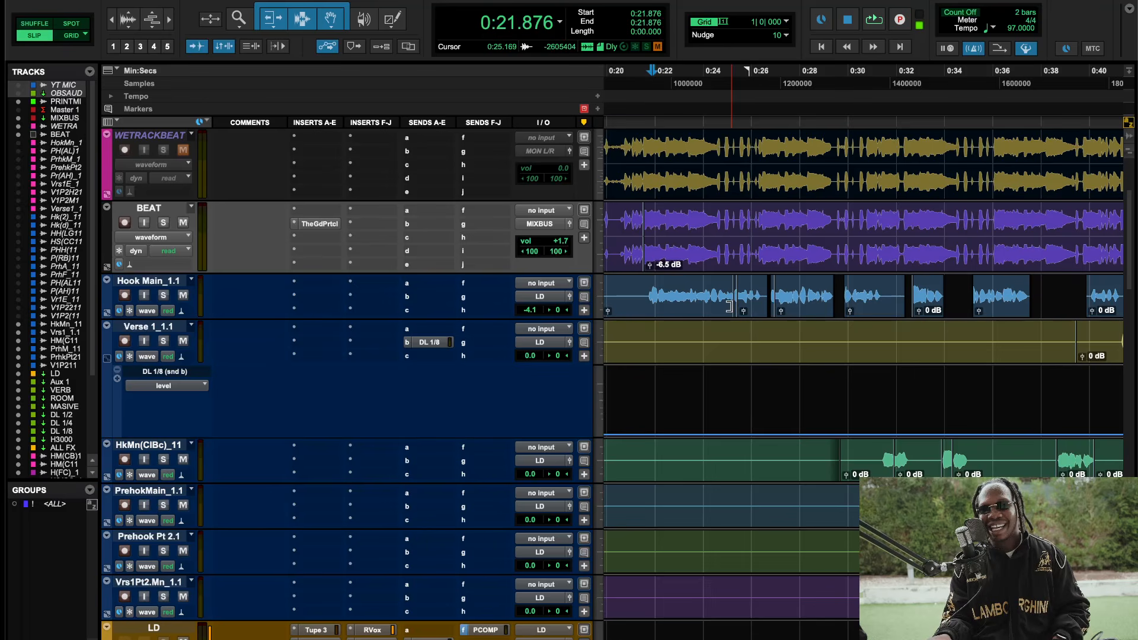
{"action": "key", "text": "super+bracketright"}
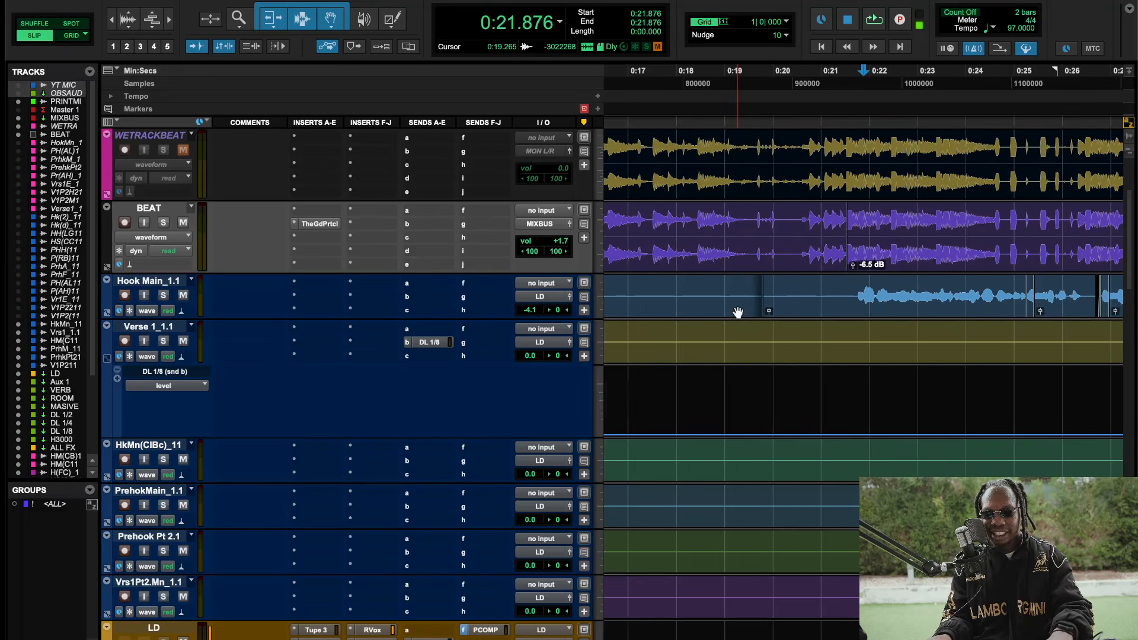
{"action": "scroll", "coordinate": [738, 313], "scroll_direction": "right", "scroll_amount": 5}
{"action": "left_click", "coordinate": [771, 311]}
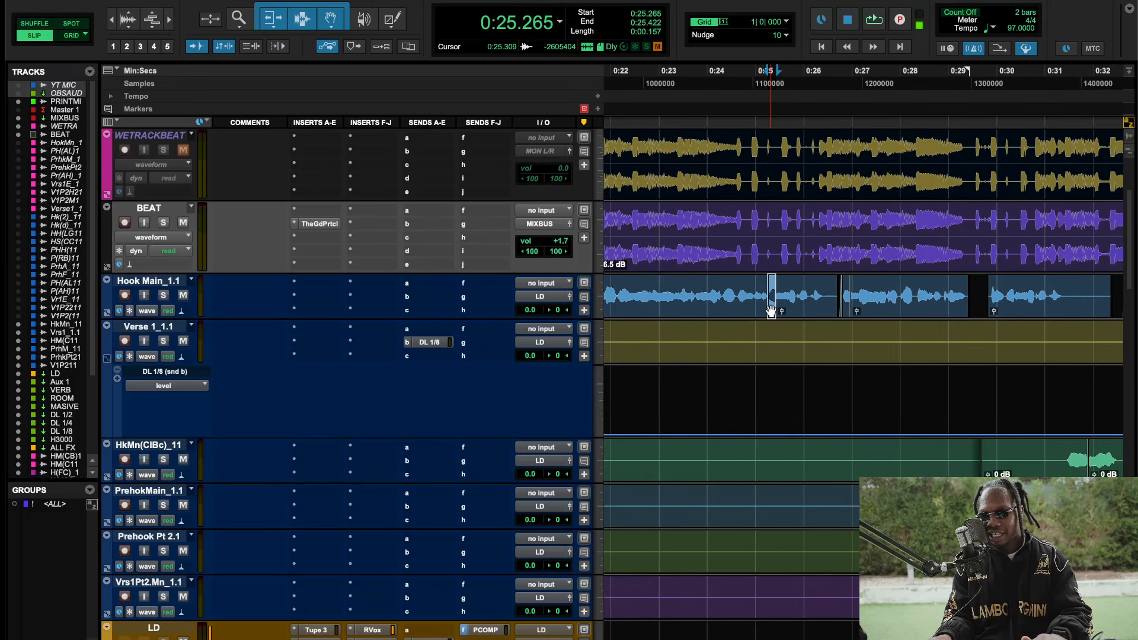
{"action": "key", "text": "super+bracketleft"}
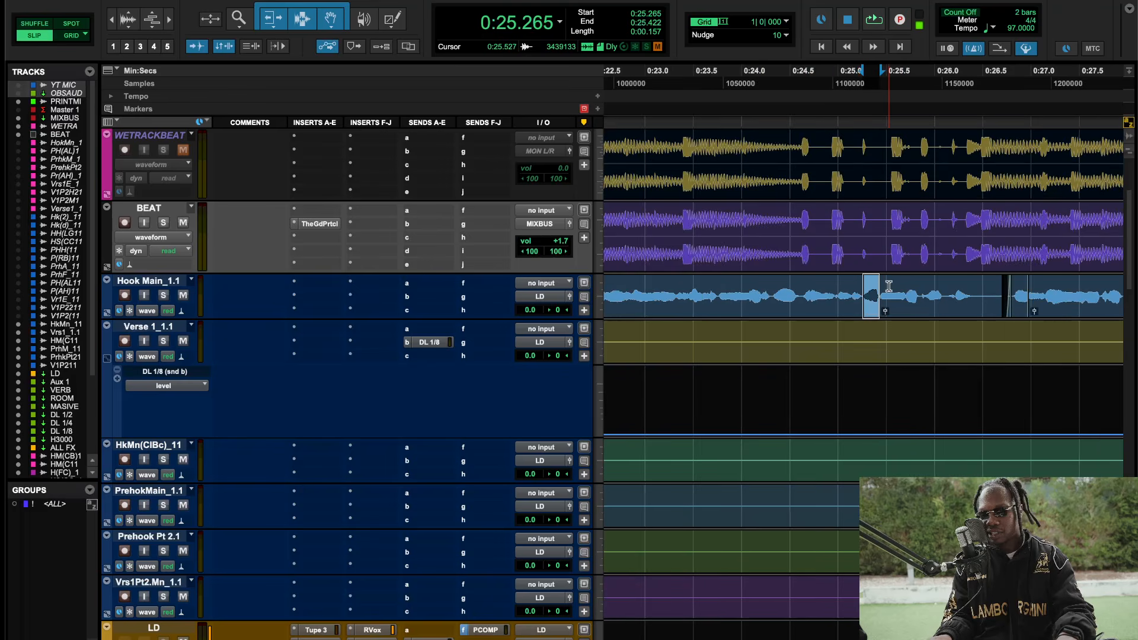
{"action": "left_click", "coordinate": [830, 226]}
{"action": "key", "text": "space"}
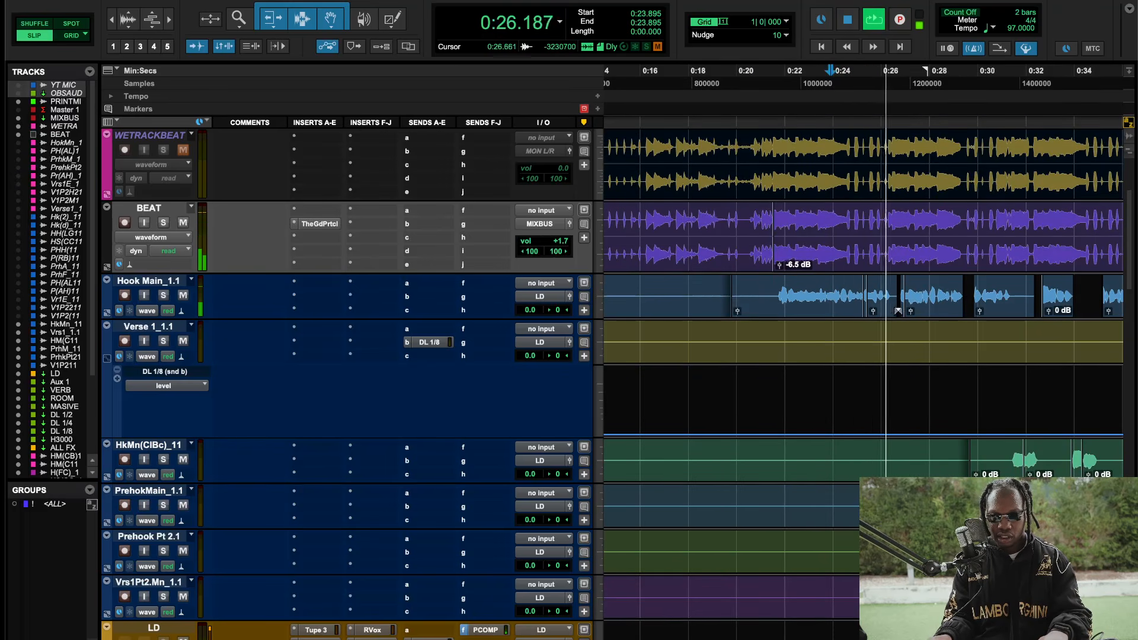
{"action": "key", "text": "space"}
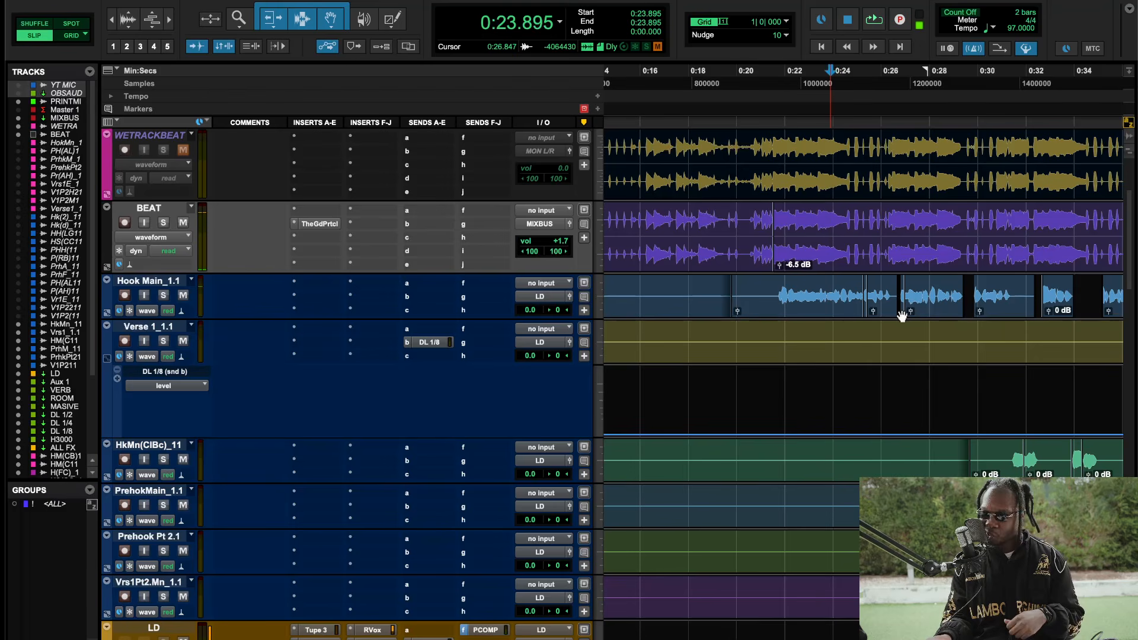
- Look over the verse clips and the LD track's effects chain, checking the settings of its Tupe 3 insert
{"action": "scroll", "coordinate": [904, 317], "scroll_direction": "right", "scroll_amount": 10}
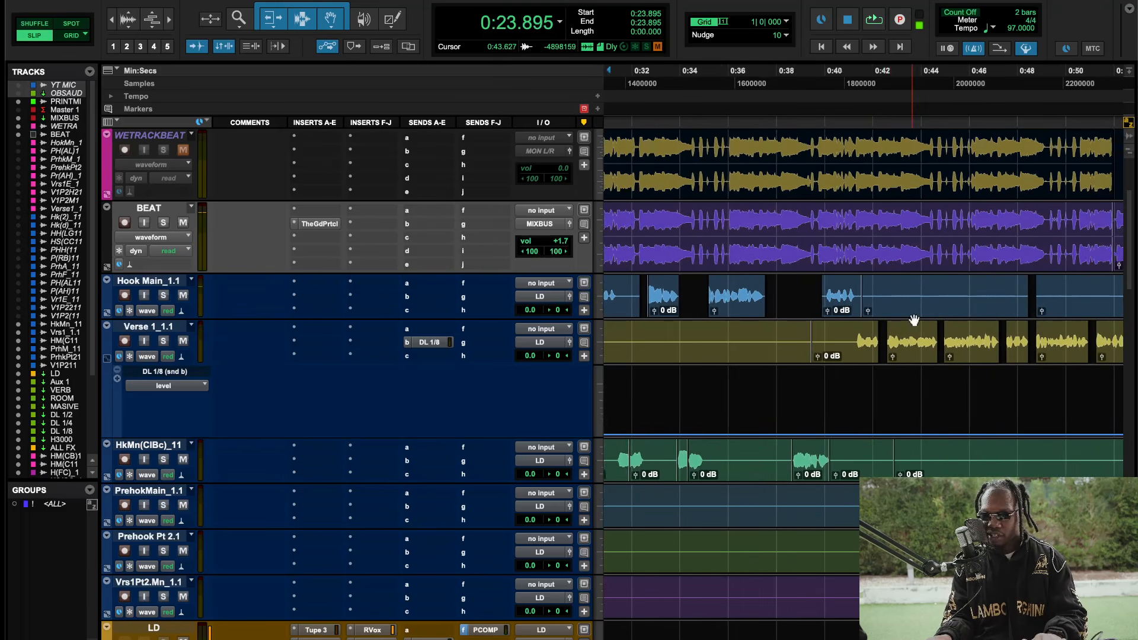
{"action": "scroll", "coordinate": [913, 320], "scroll_direction": "right", "scroll_amount": 5}
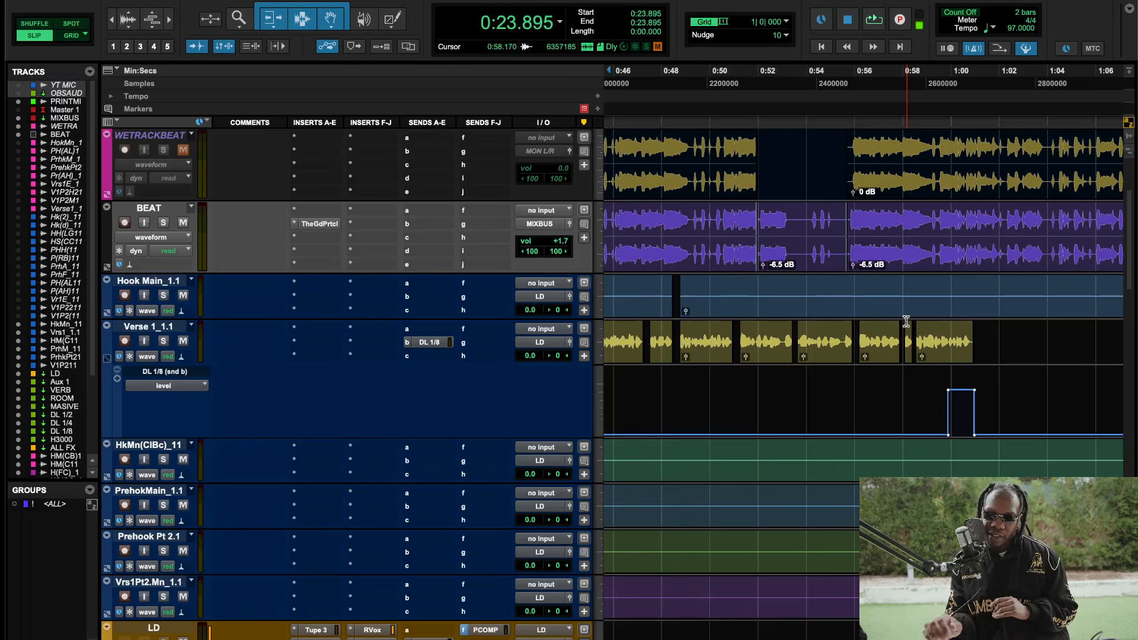
{"action": "scroll", "coordinate": [802, 409], "scroll_direction": "down", "scroll_amount": 6}
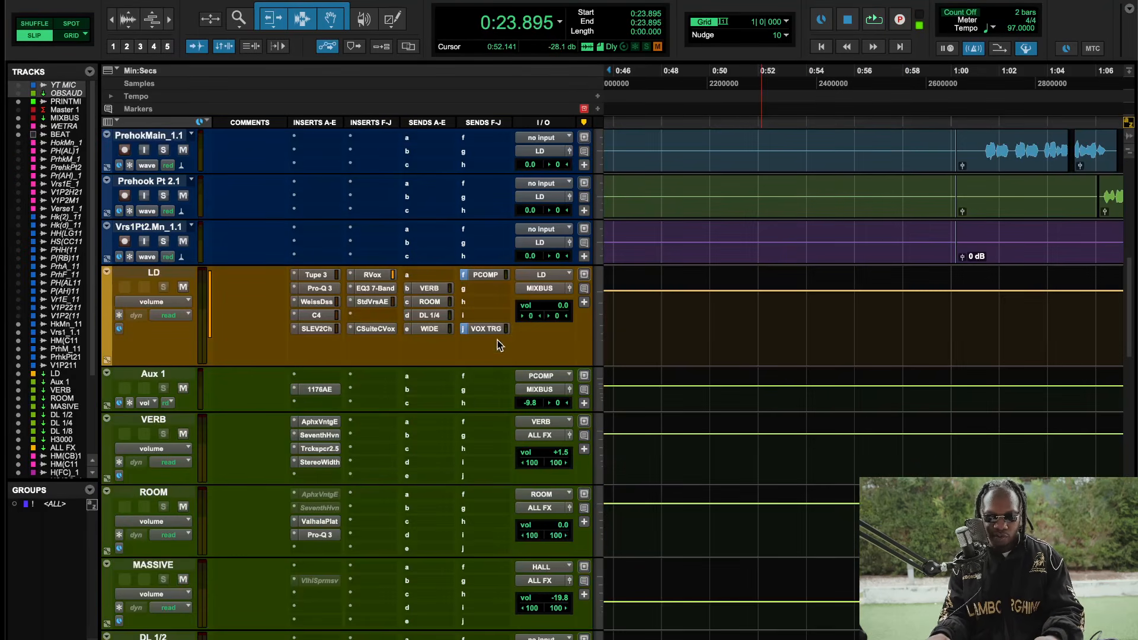
{"action": "left_click", "coordinate": [322, 276]}
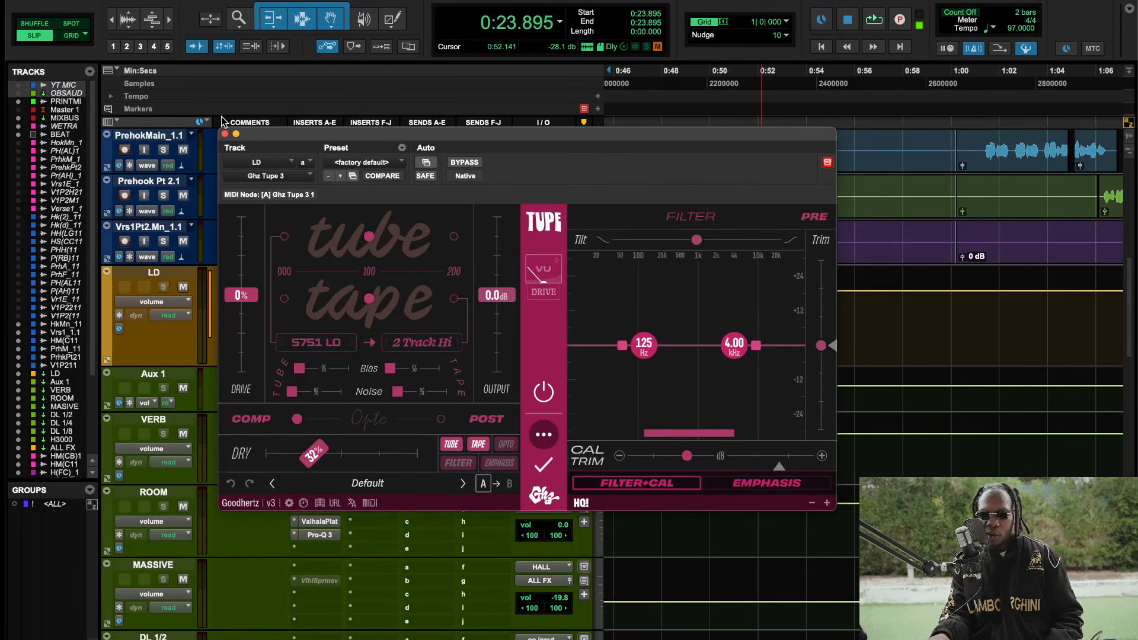
{"action": "left_click", "coordinate": [225, 135]}
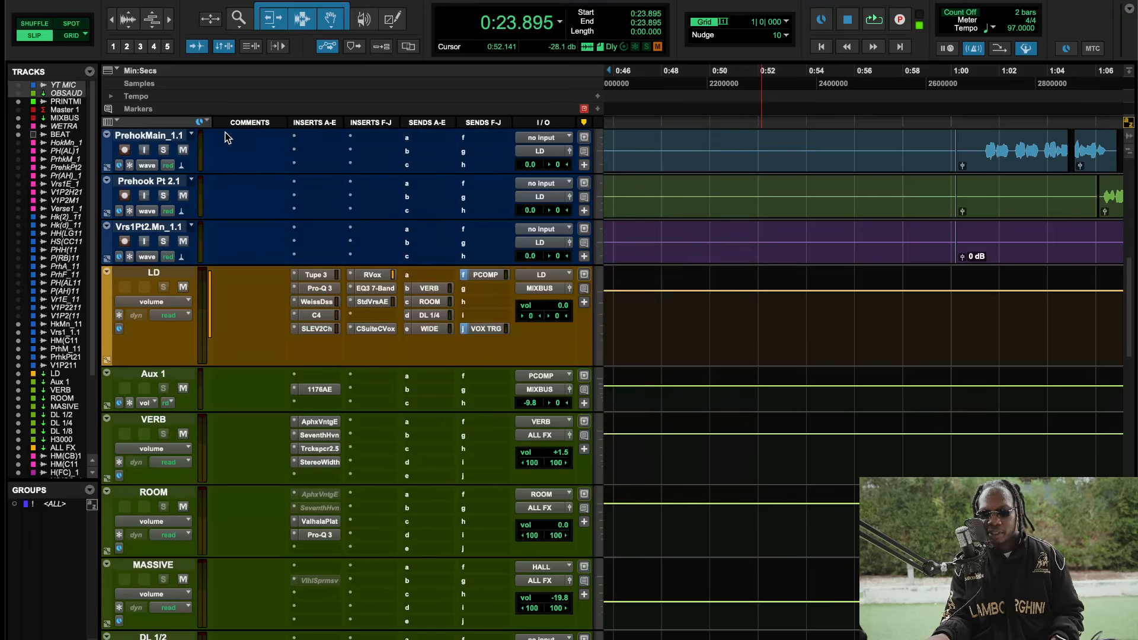
- Search the plugins for "j37" and insert Abbey Road J37 Tape (mono) in slot b of the Vrs1Pt2.Mn_1.1 track
{"action": "left_click", "coordinate": [311, 241]}
{"action": "left_click", "coordinate": [334, 180]}
{"action": "type", "text": "j37"}
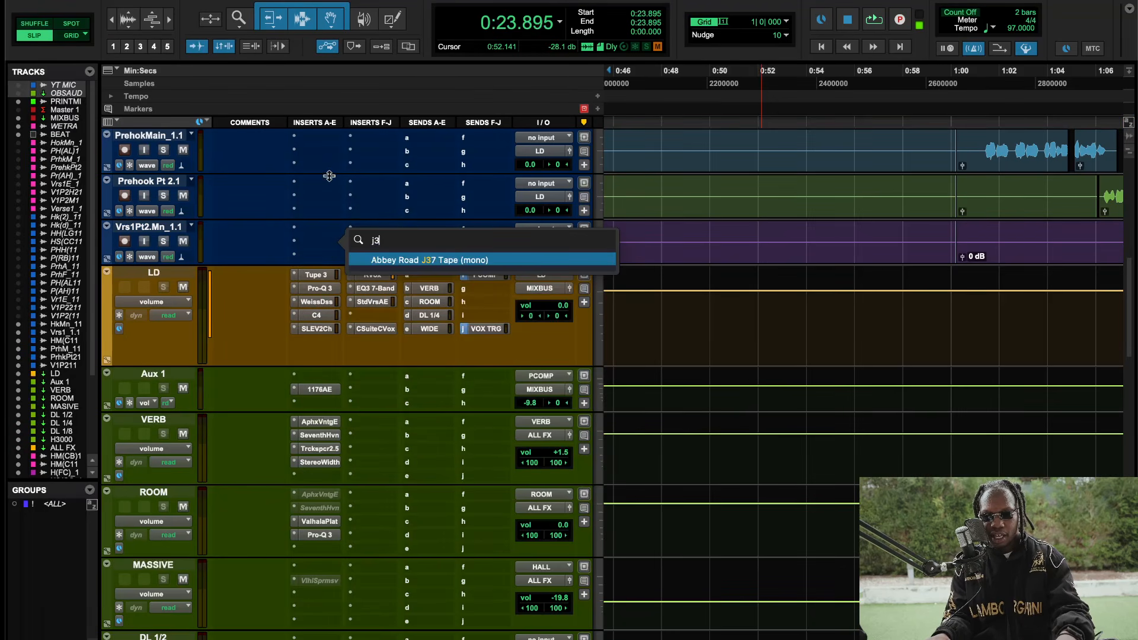
{"action": "left_click", "coordinate": [401, 261]}
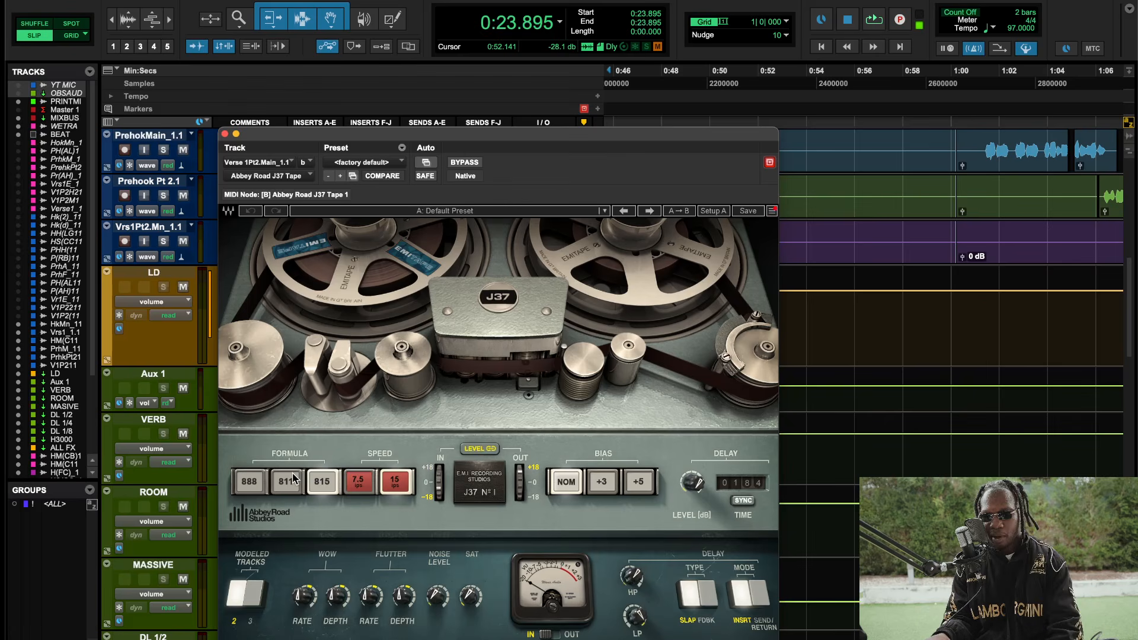
- Set the J37 tape speed to 15 ips, close its window and make the insert inactive
{"action": "left_click", "coordinate": [384, 482]}
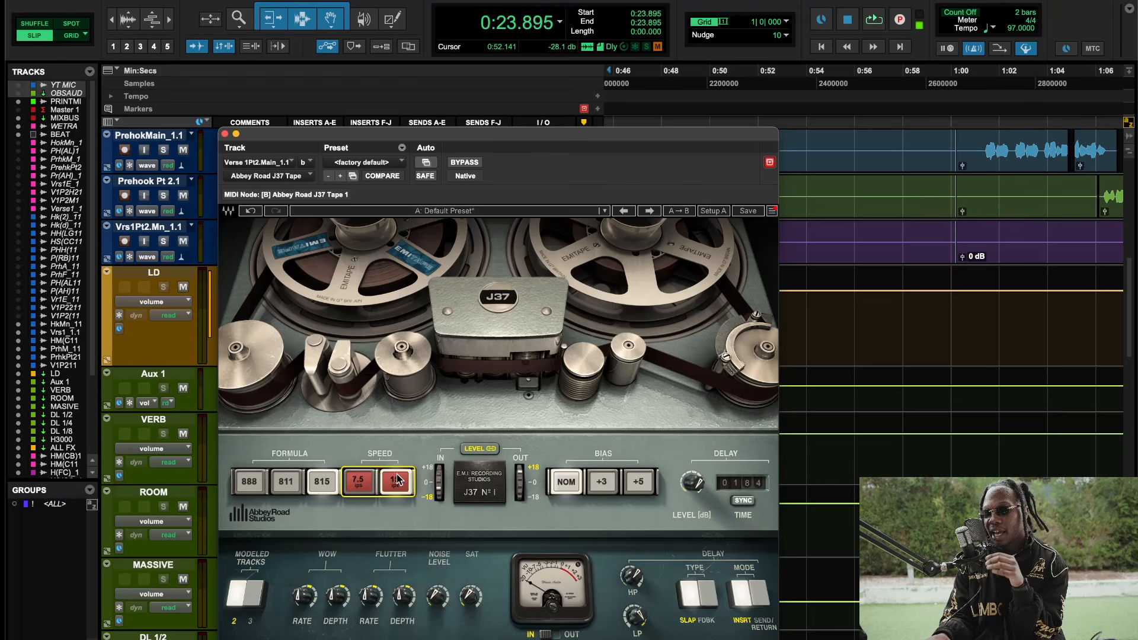
{"action": "left_click", "coordinate": [224, 135]}
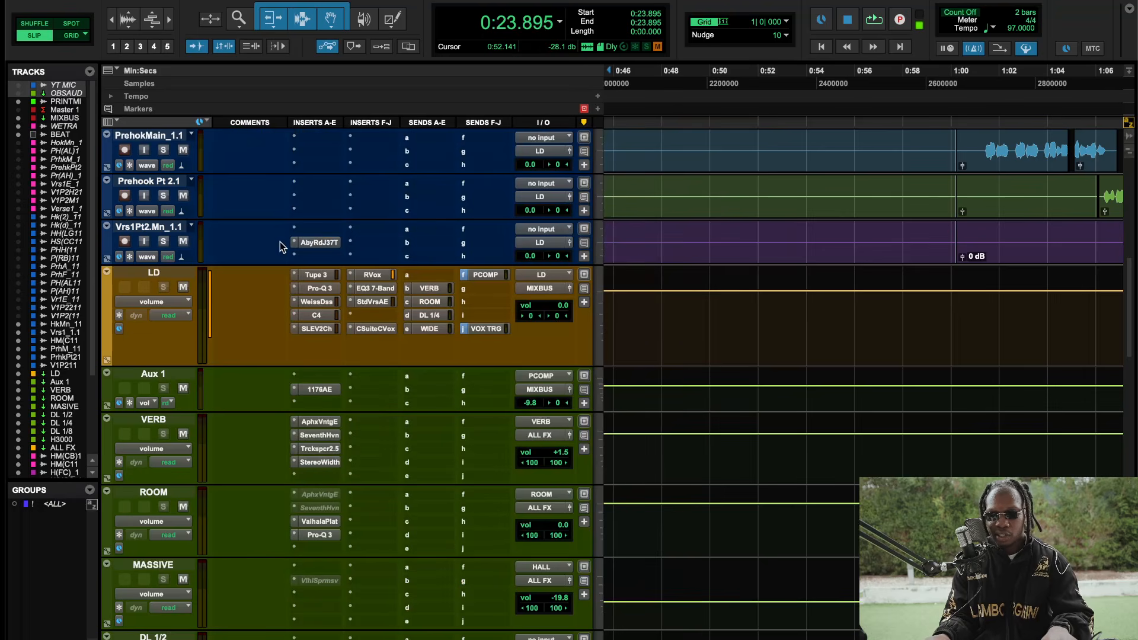
{"action": "left_click", "coordinate": [314, 232]}
{"action": "left_click", "coordinate": [303, 240]}
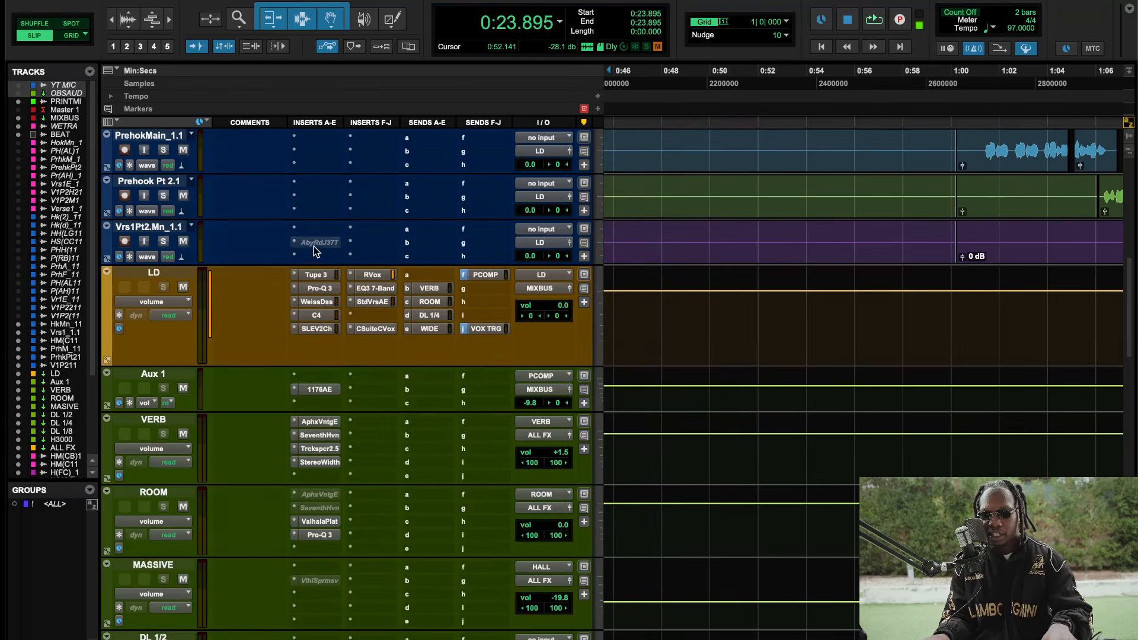
- Open Tupe 3 on the LD track and choose 2 Track Hi as its tape type
{"action": "scroll", "coordinate": [314, 247], "scroll_direction": "up", "scroll_amount": 1}
{"action": "left_click", "coordinate": [320, 317]}
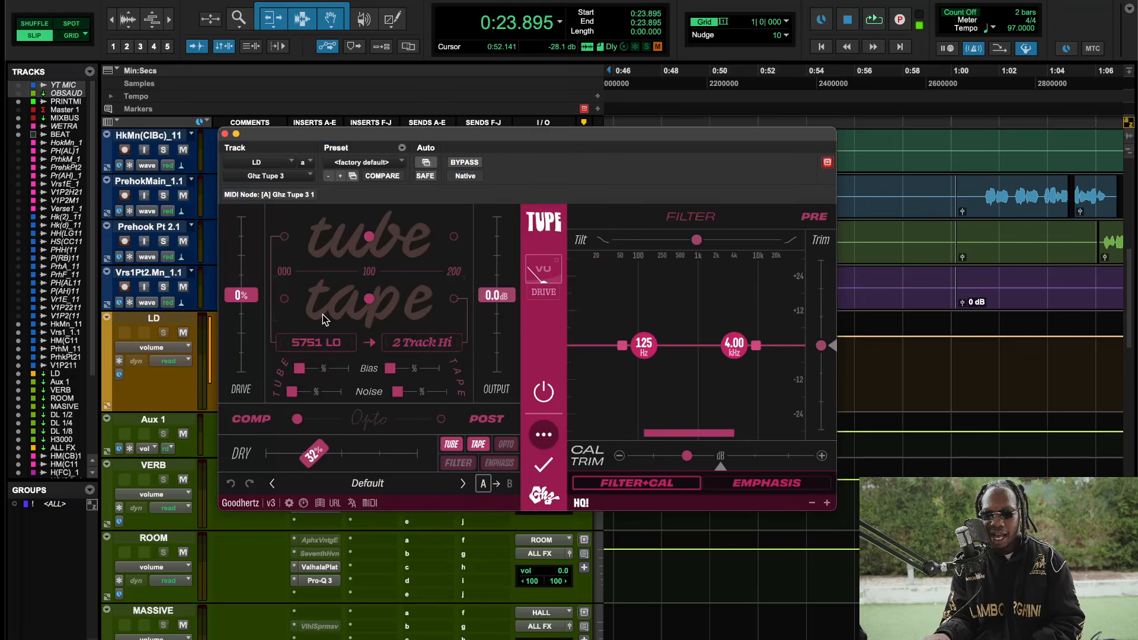
{"action": "left_click", "coordinate": [418, 345]}
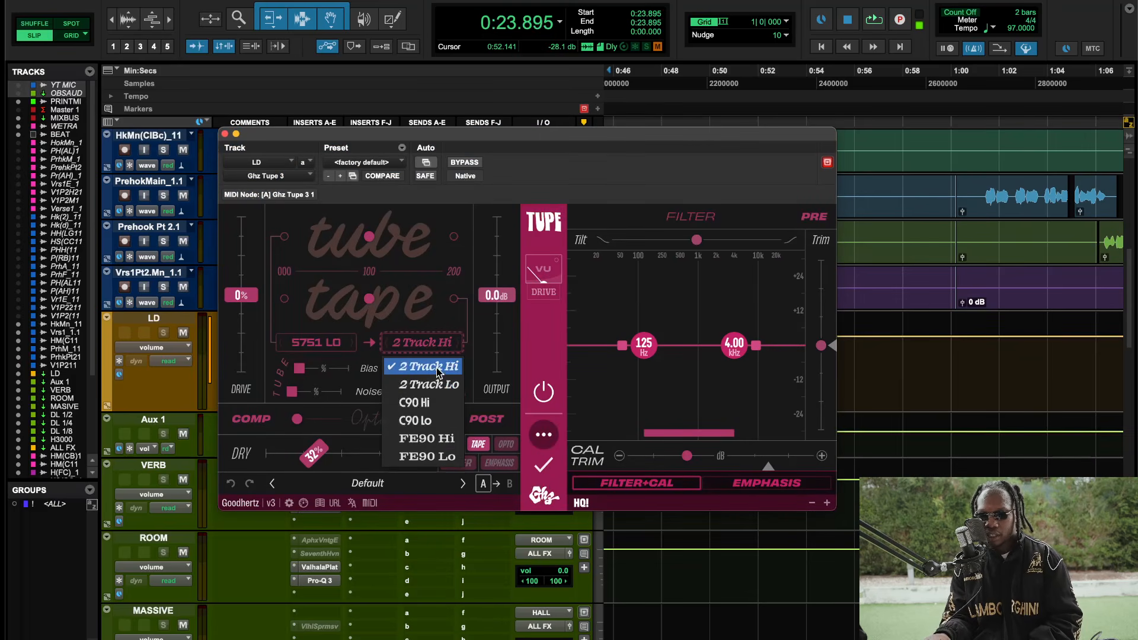
{"action": "left_click", "coordinate": [437, 368]}
- Play the song while repeatedly bypassing and re-enabling Tupe 3 to compare the vocal, ending with it enabled and its window closed
{"action": "key", "text": "space"}
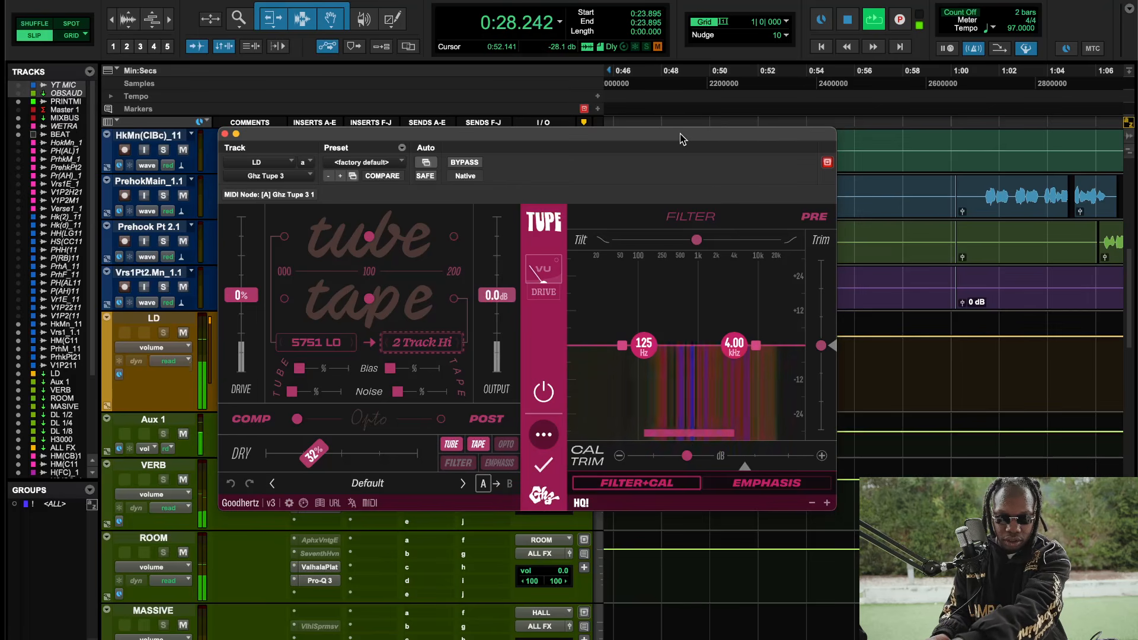
{"action": "left_click", "coordinate": [473, 162]}
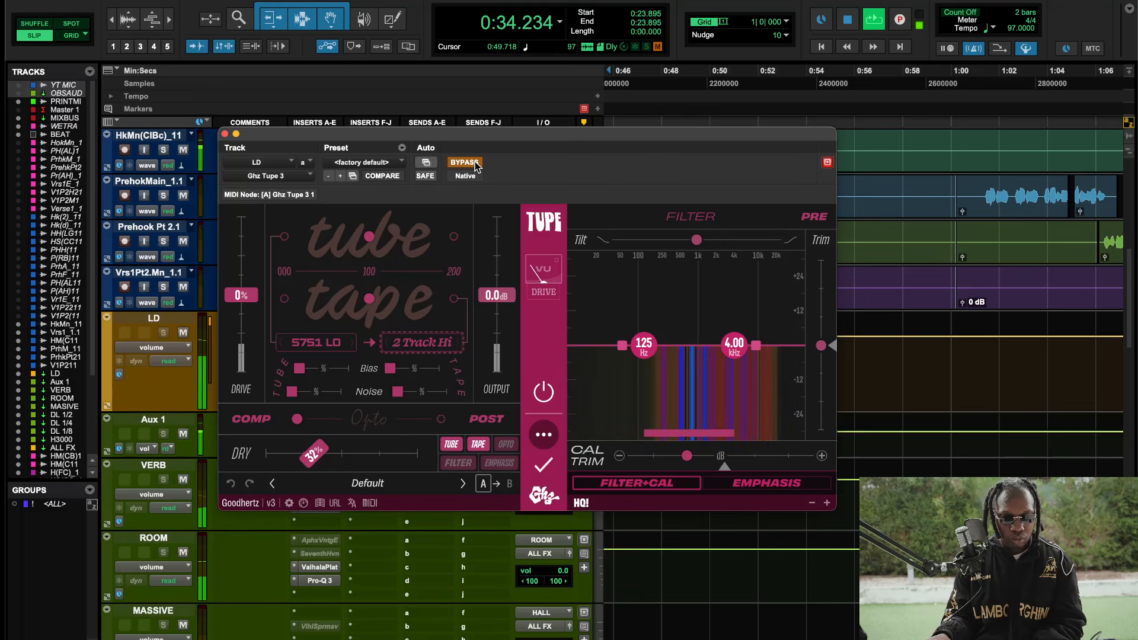
{"action": "left_click", "coordinate": [473, 162]}
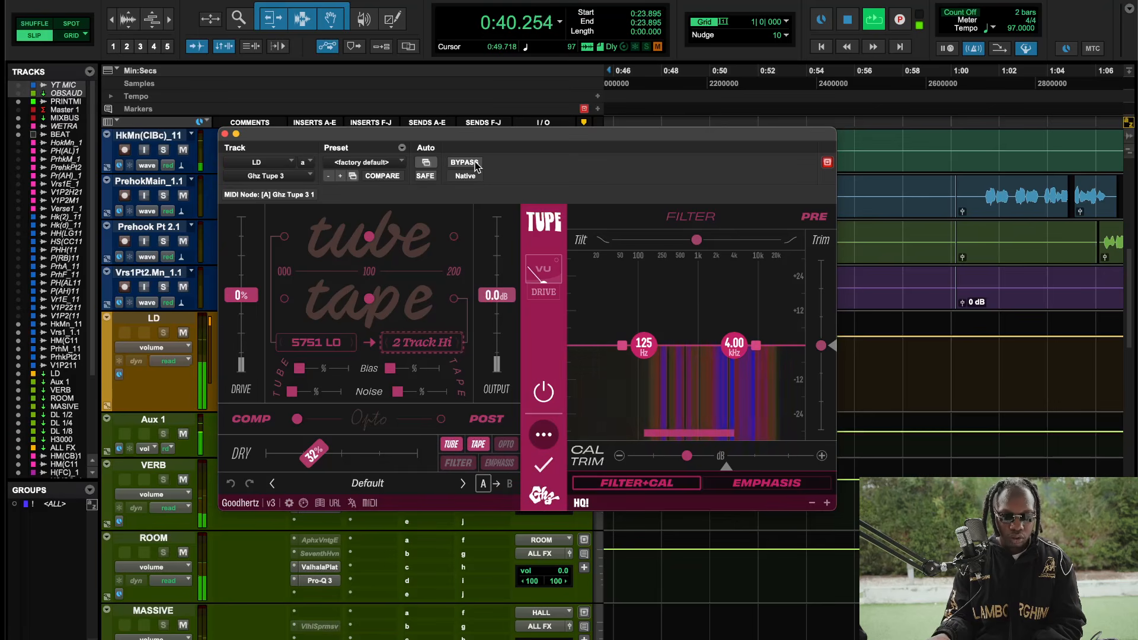
{"action": "left_click", "coordinate": [465, 163]}
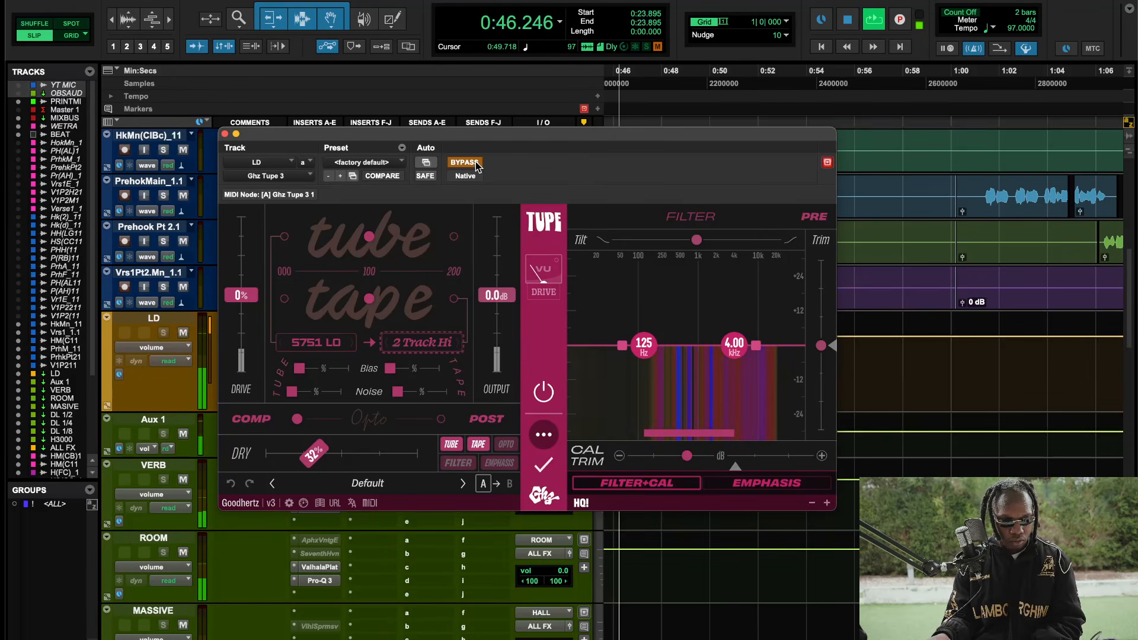
{"action": "left_click", "coordinate": [476, 164]}
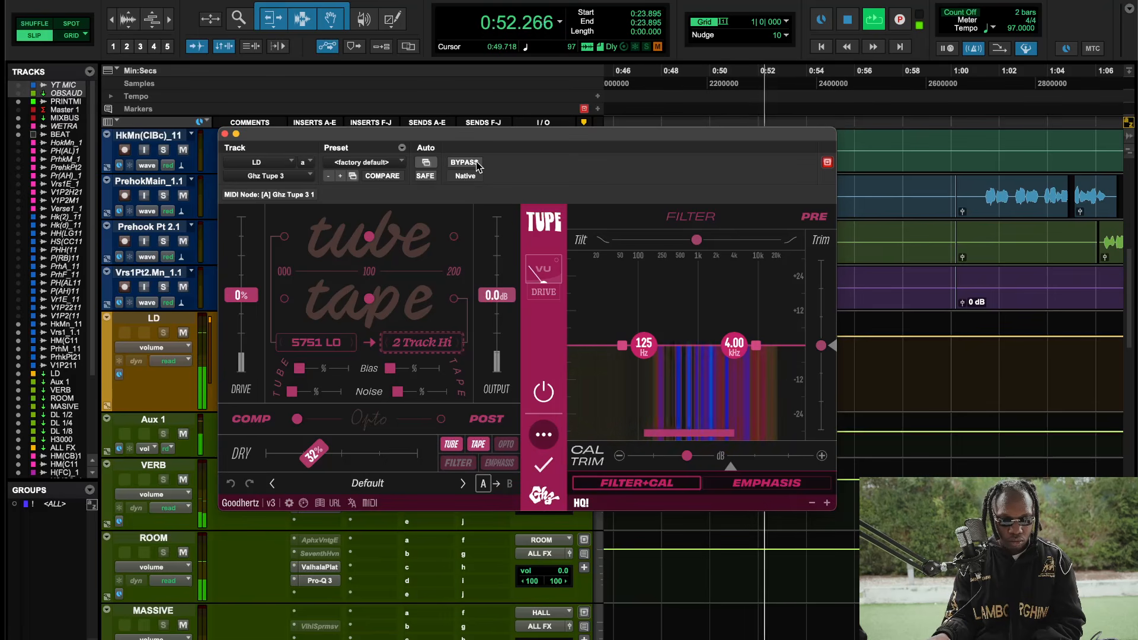
{"action": "left_click", "coordinate": [475, 165]}
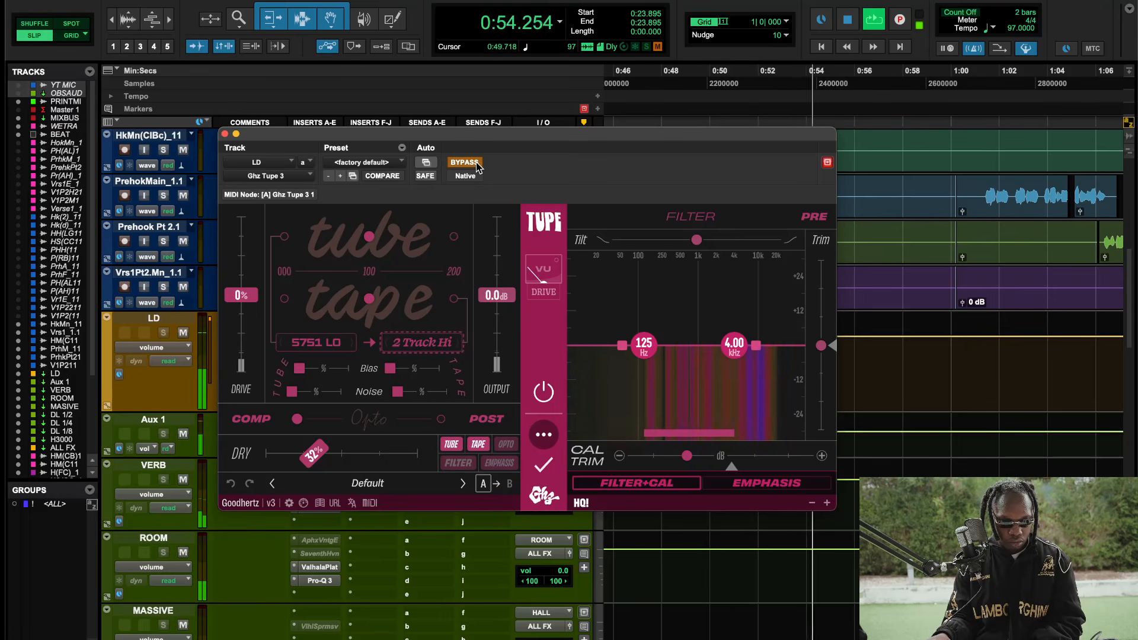
{"action": "left_click", "coordinate": [475, 164]}
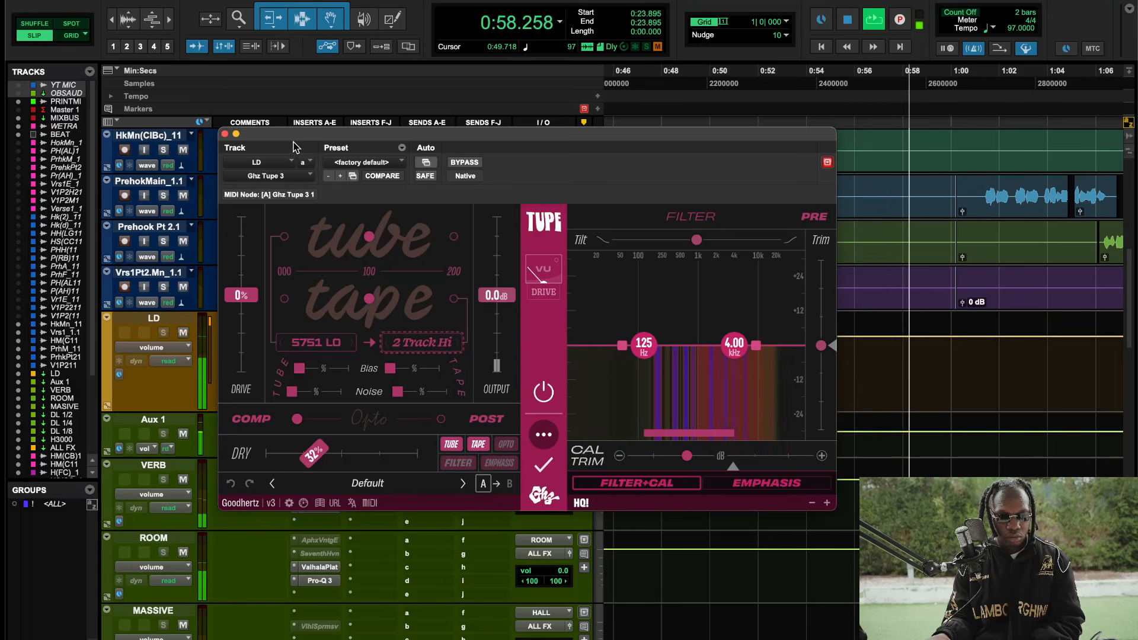
{"action": "key", "text": "space"}
{"action": "left_click", "coordinate": [225, 135]}
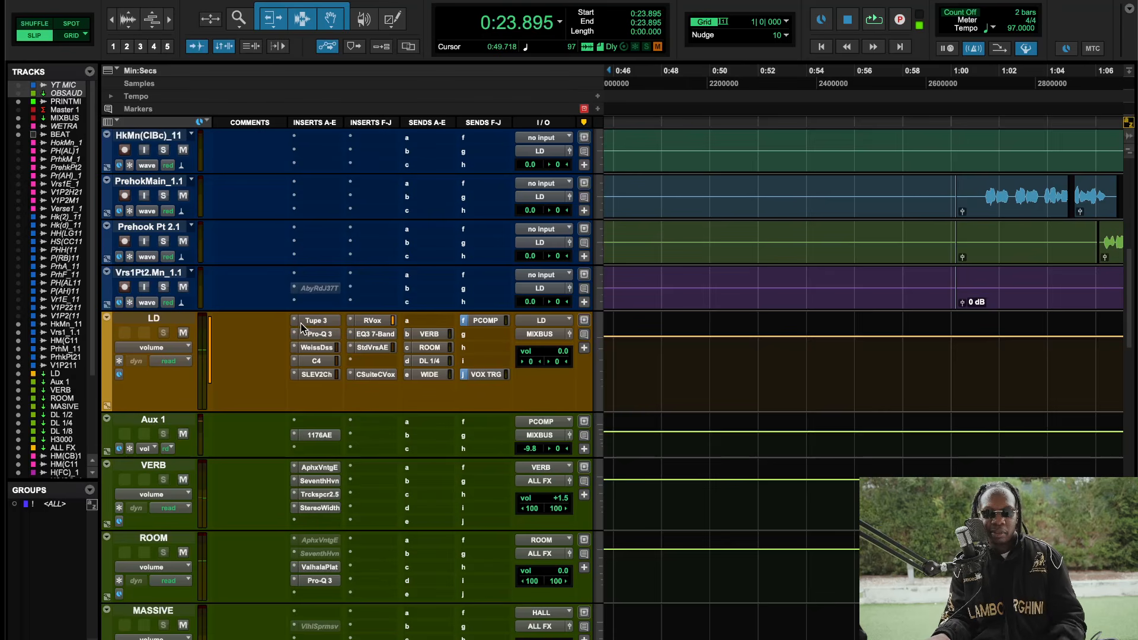
- Park Tupe 3 inactive in insert slot i of the LD track and insert SPL Machine Head (stereo) in slot a
{"action": "left_click_drag", "start_coordinate": [302, 322], "coordinate": [345, 354]}
{"action": "left_click", "coordinate": [320, 322]}
{"action": "left_click", "coordinate": [354, 265]}
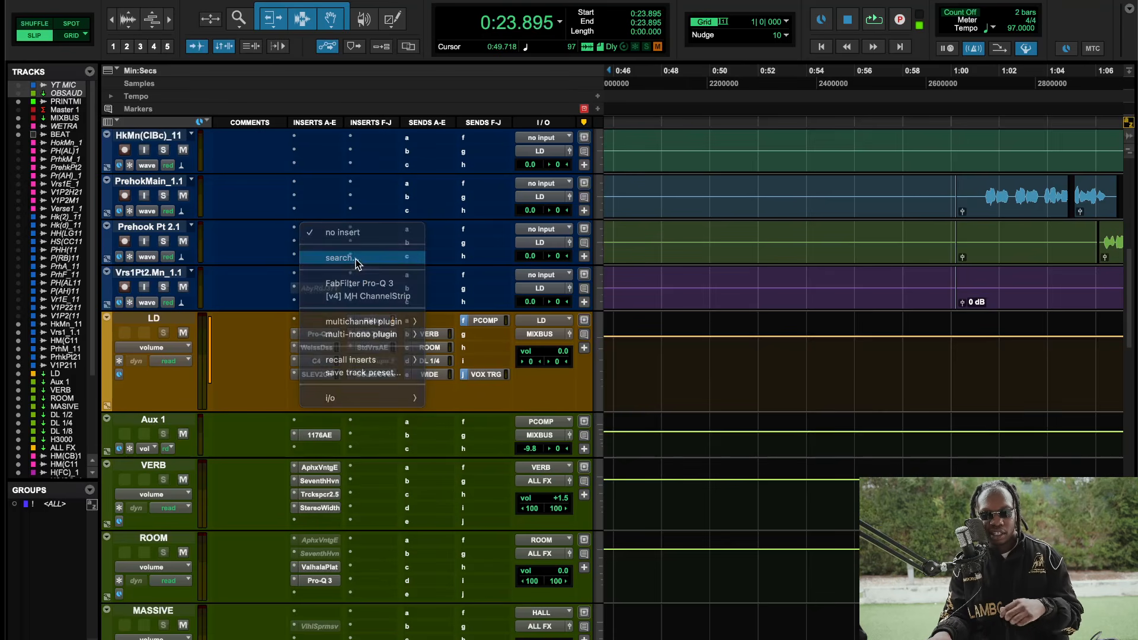
{"action": "type", "text": "mach"}
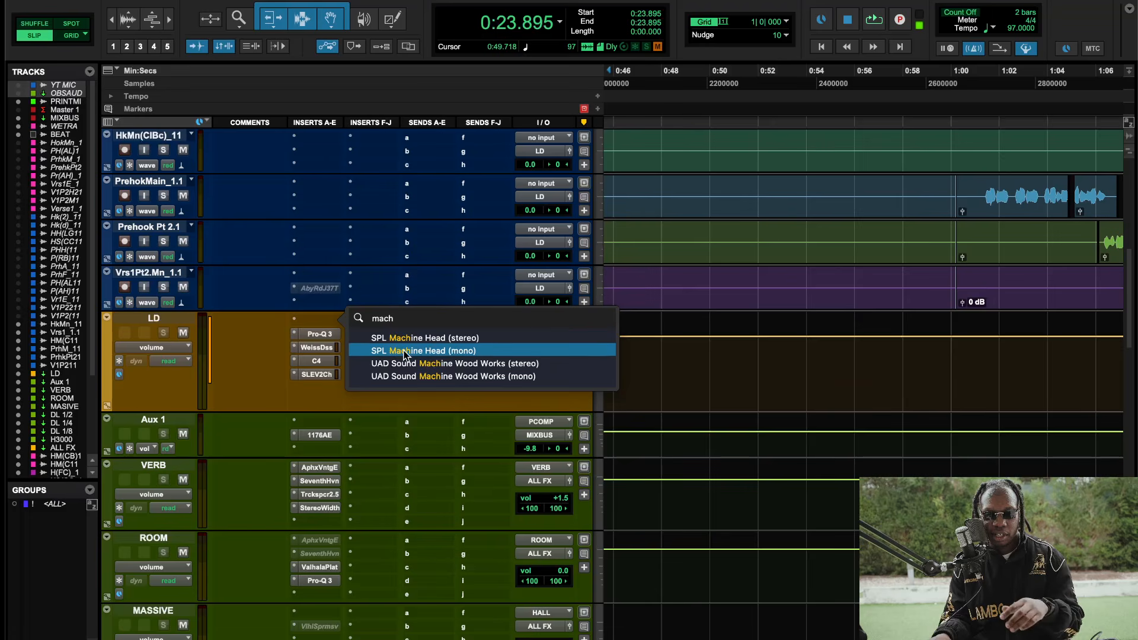
{"action": "left_click", "coordinate": [426, 342]}
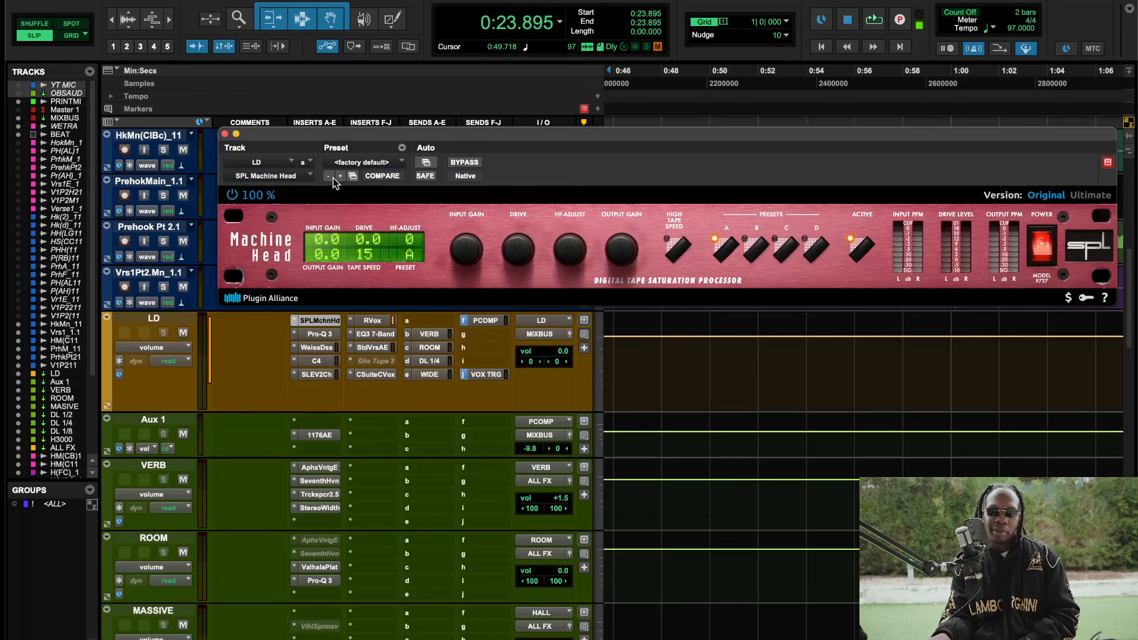
- Switch Machine Head to the high tape speed of 30 and lower its output gain to -1.9 during playback
{"action": "left_click_drag", "start_coordinate": [369, 133], "coordinate": [321, 136]}
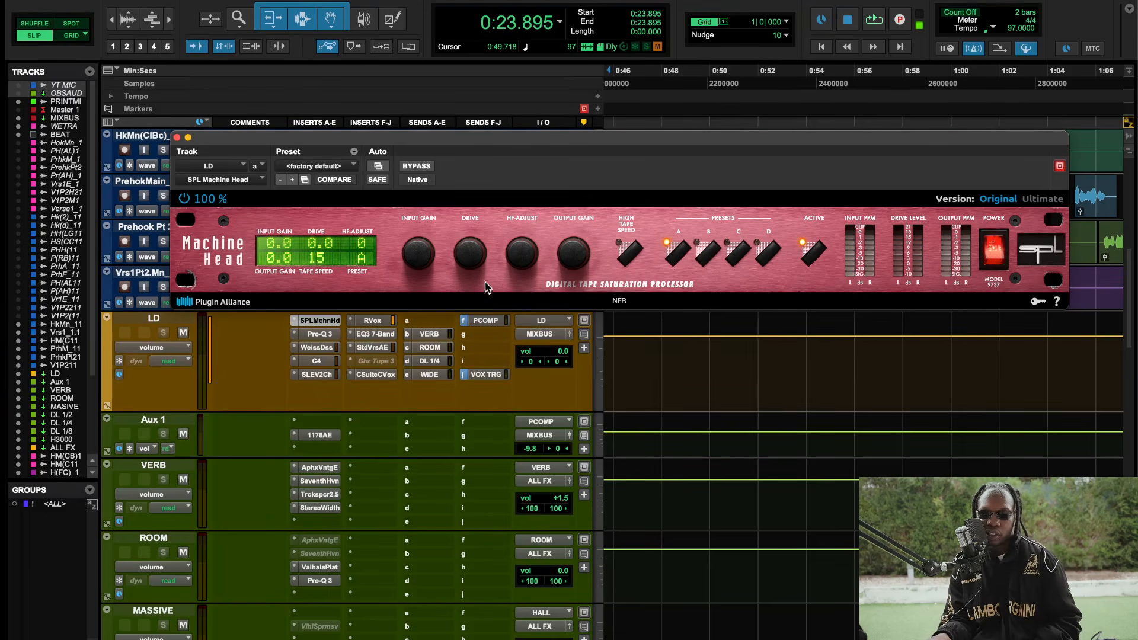
{"action": "left_click", "coordinate": [636, 254]}
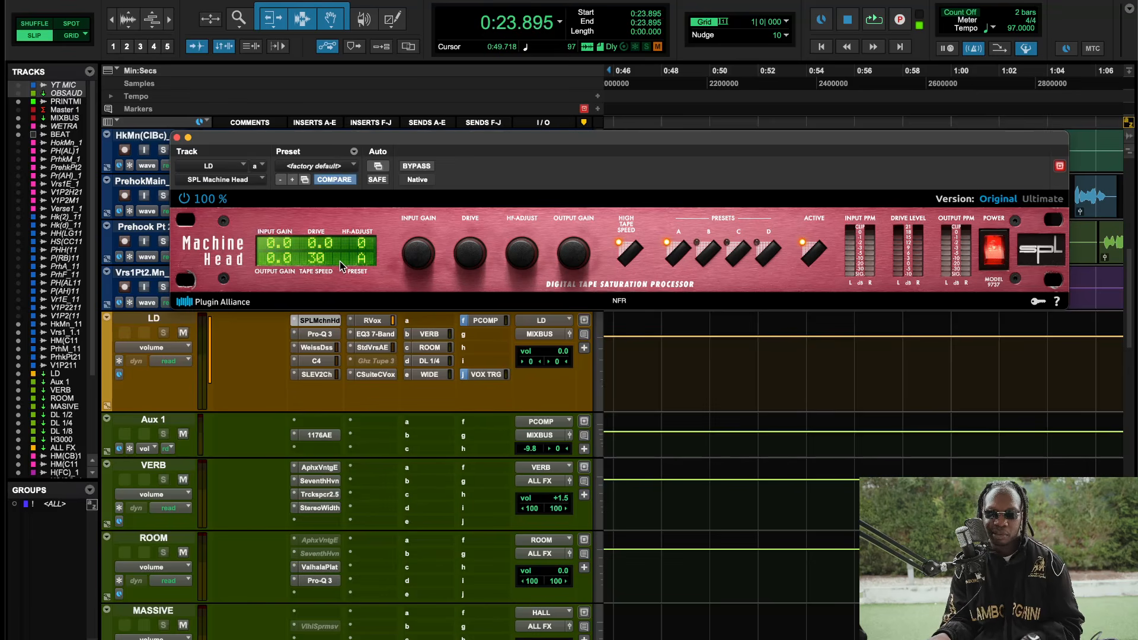
{"action": "key", "text": "space"}
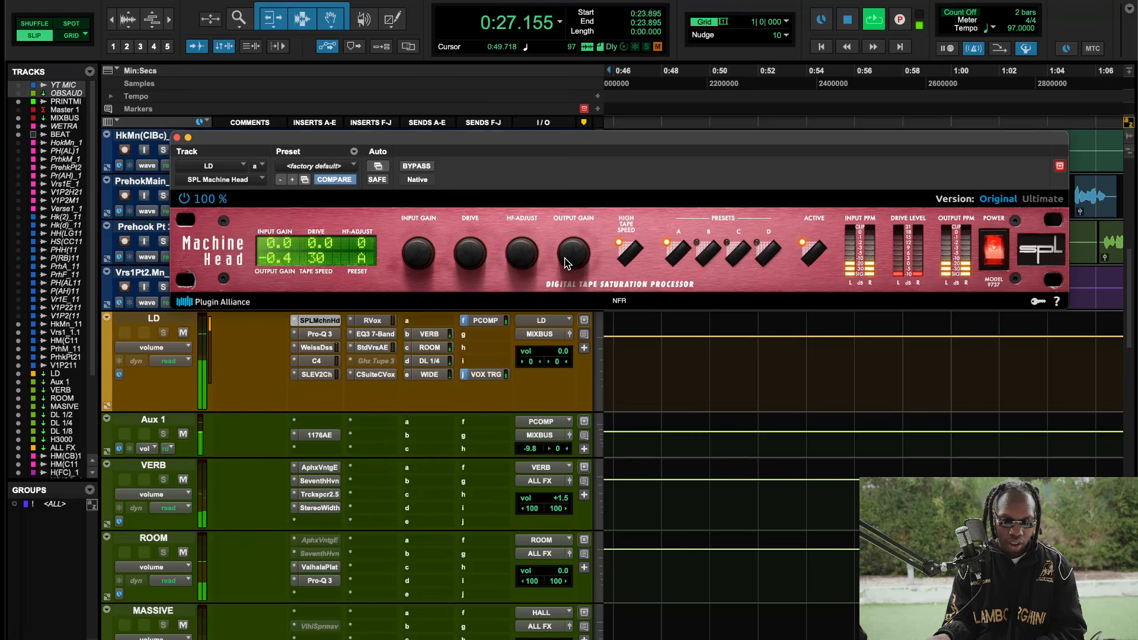
{"action": "left_click_drag", "start_coordinate": [567, 263], "coordinate": [568, 278]}
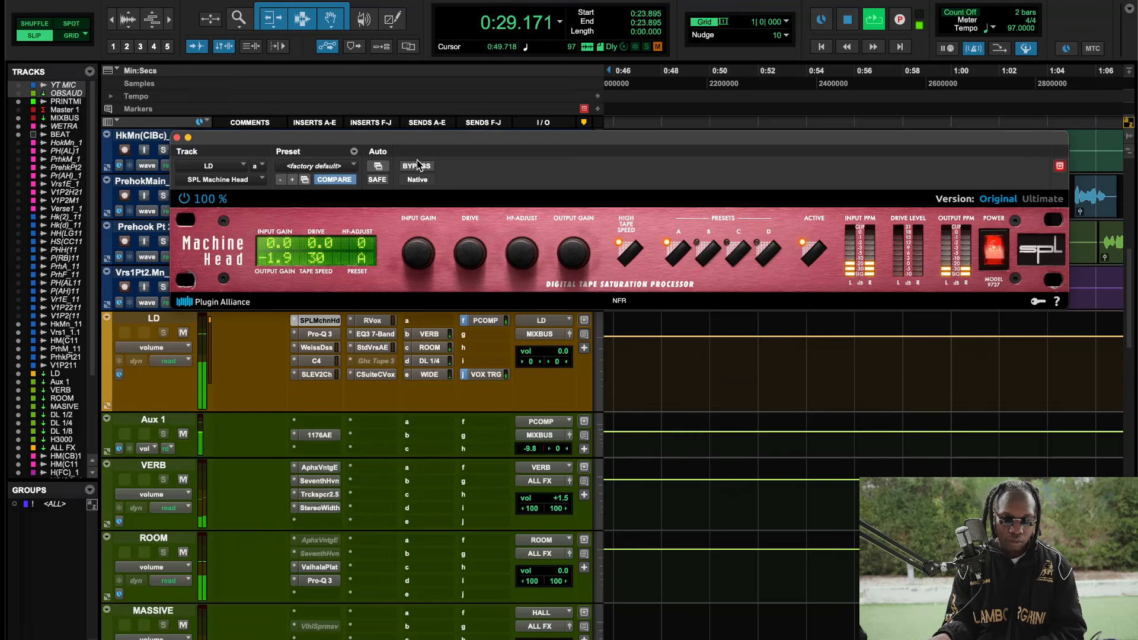
- Compare the vocal with Machine Head briefly bypassed and raise its output gain to -0.9 during playback
{"action": "left_click", "coordinate": [418, 167]}
{"action": "left_click", "coordinate": [418, 167]}
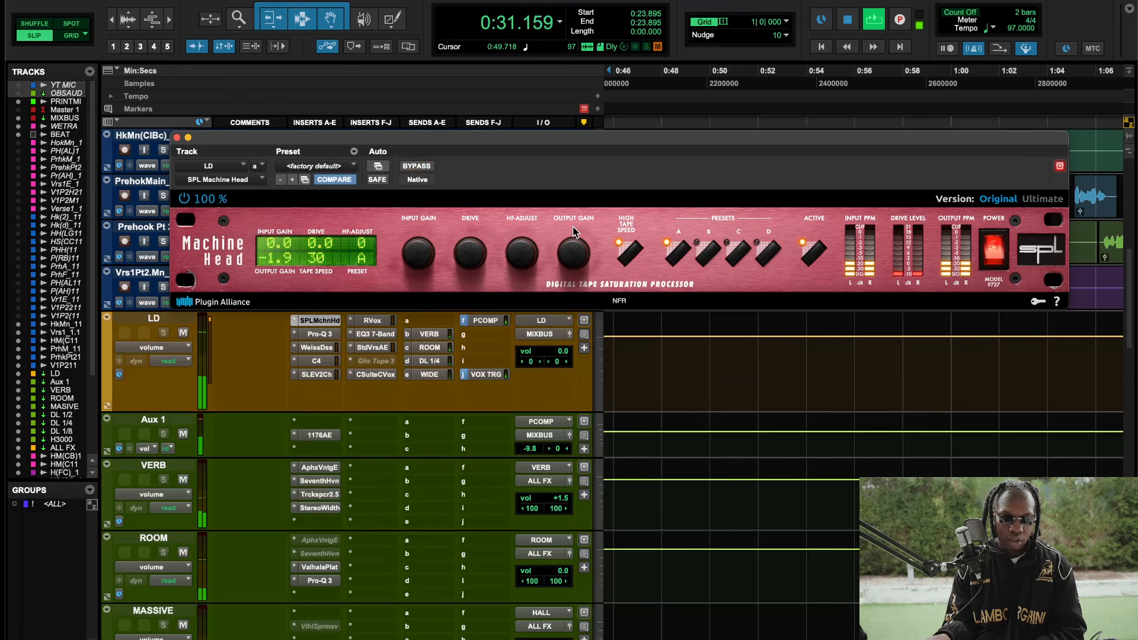
{"action": "left_click_drag", "start_coordinate": [573, 260], "coordinate": [572, 241]}
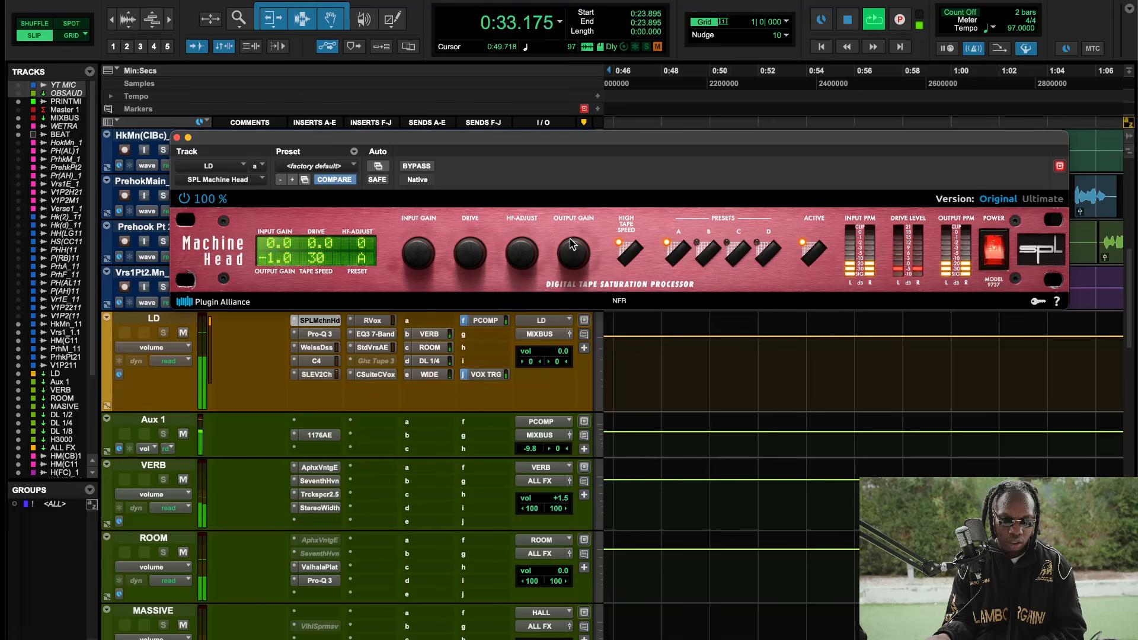
- Compare the vocal with Machine Head repeatedly bypassed and re-enabled, leaving it enabled, and stop playback
{"action": "left_click", "coordinate": [418, 166]}
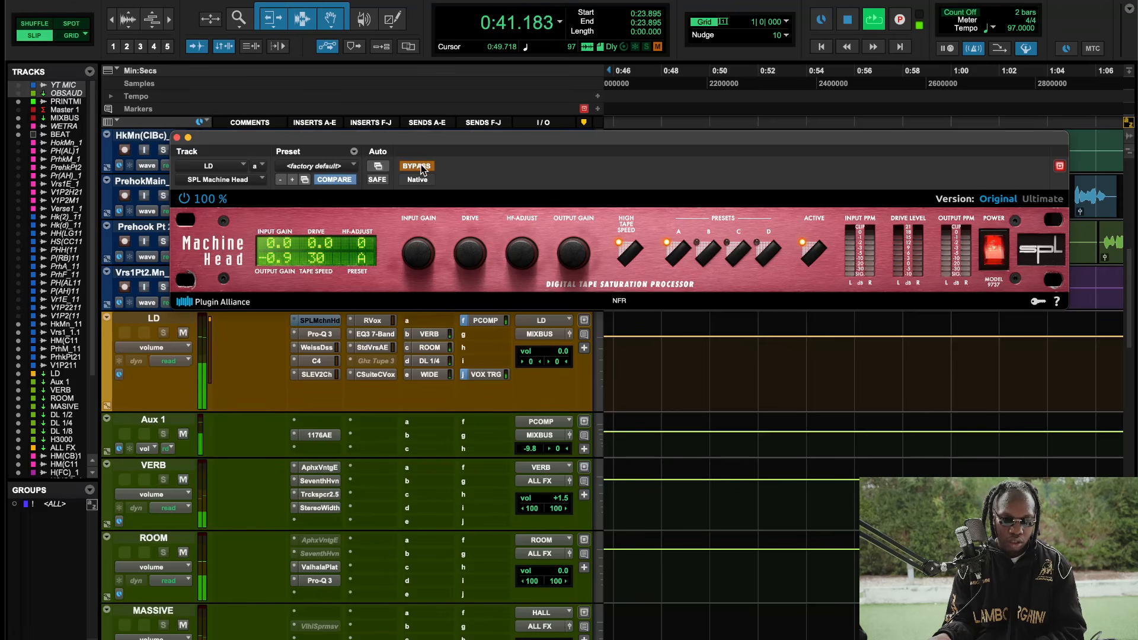
{"action": "left_click", "coordinate": [417, 166]}
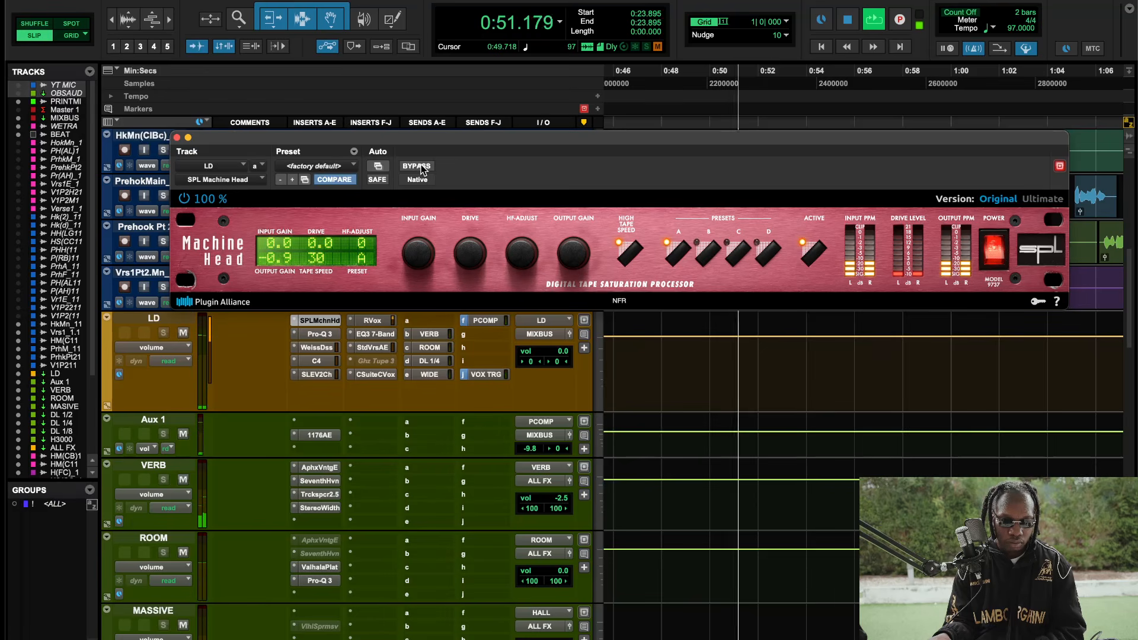
{"action": "left_click", "coordinate": [422, 168]}
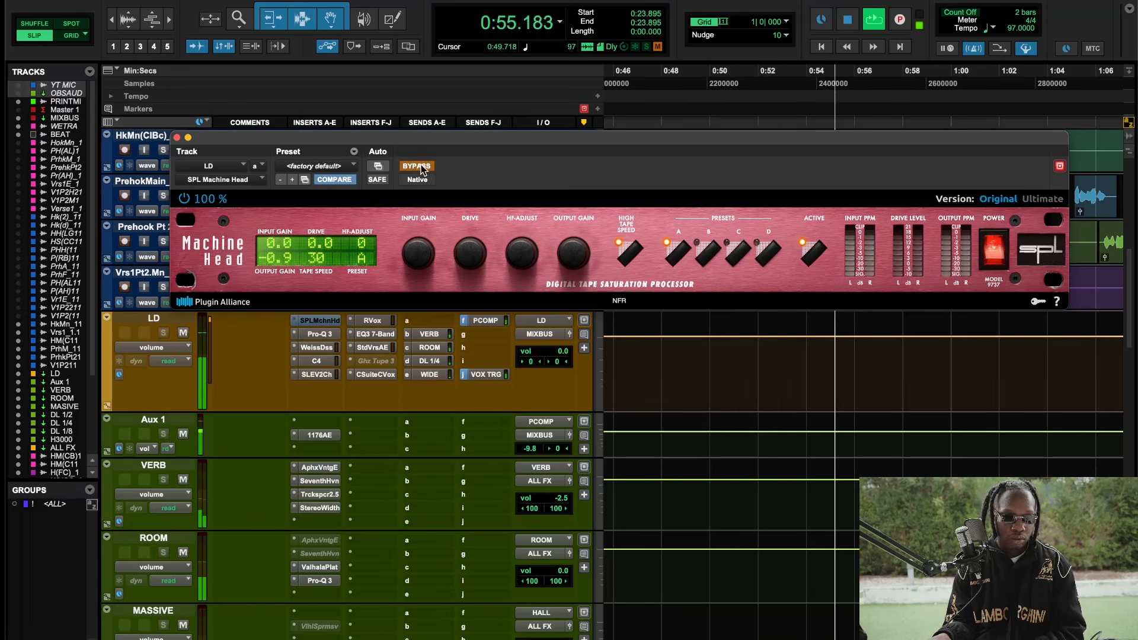
{"action": "left_click", "coordinate": [422, 167]}
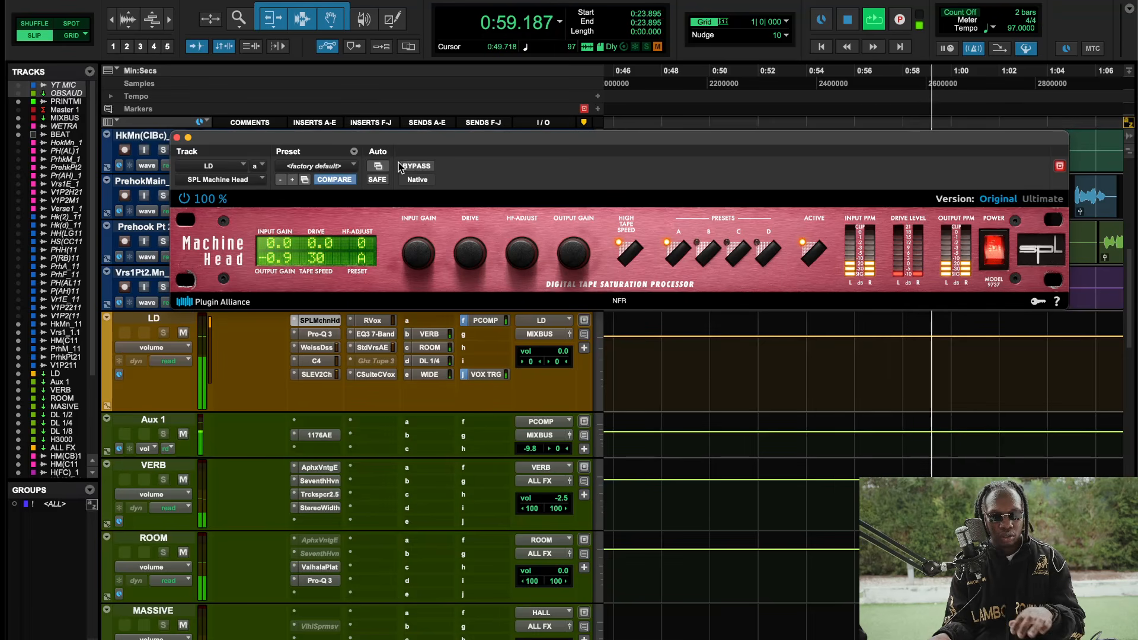
{"action": "key", "text": "space"}
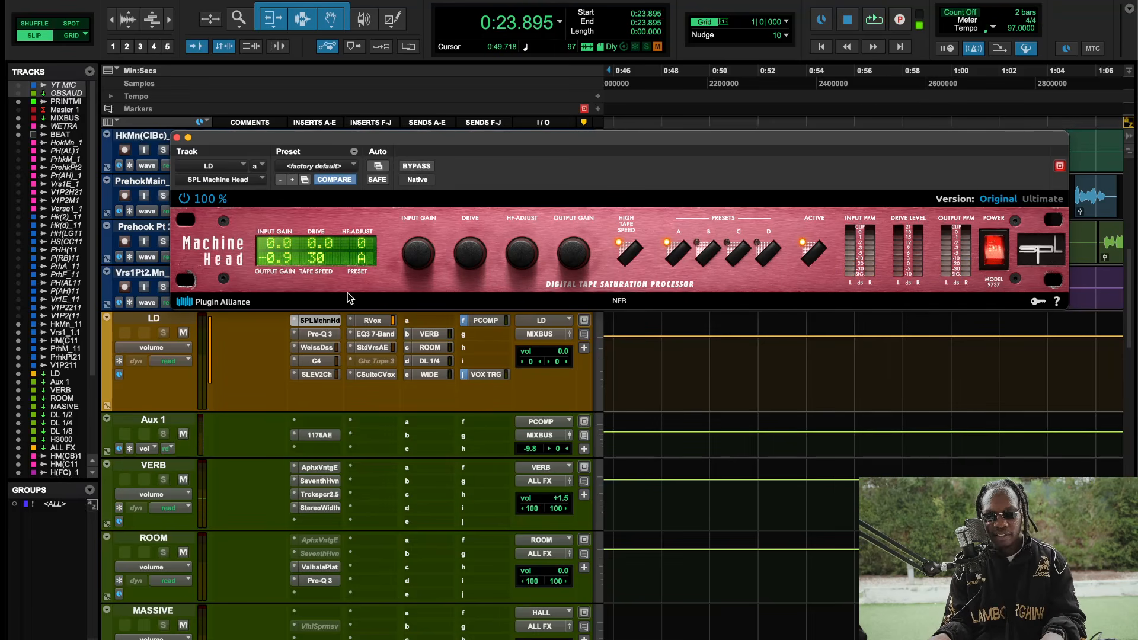
- Park Machine Head inactive in insert slot a of the Vrs1Pt2.Mn_1.1 track and reactivate Tupe 3 in slot a of LD
{"action": "left_click", "coordinate": [336, 321], "text": "ctrl+super"}
{"action": "left_click_drag", "start_coordinate": [322, 322], "coordinate": [378, 299]}
{"action": "left_click_drag", "start_coordinate": [380, 359], "coordinate": [328, 316]}
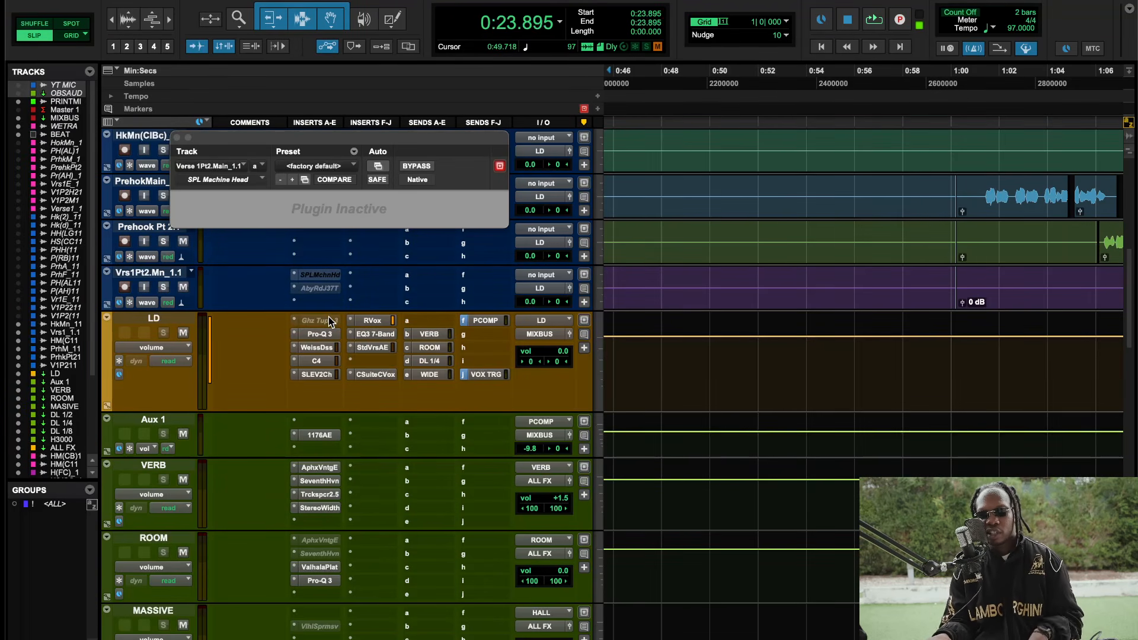
{"action": "left_click", "coordinate": [331, 320], "text": "ctrl+super"}
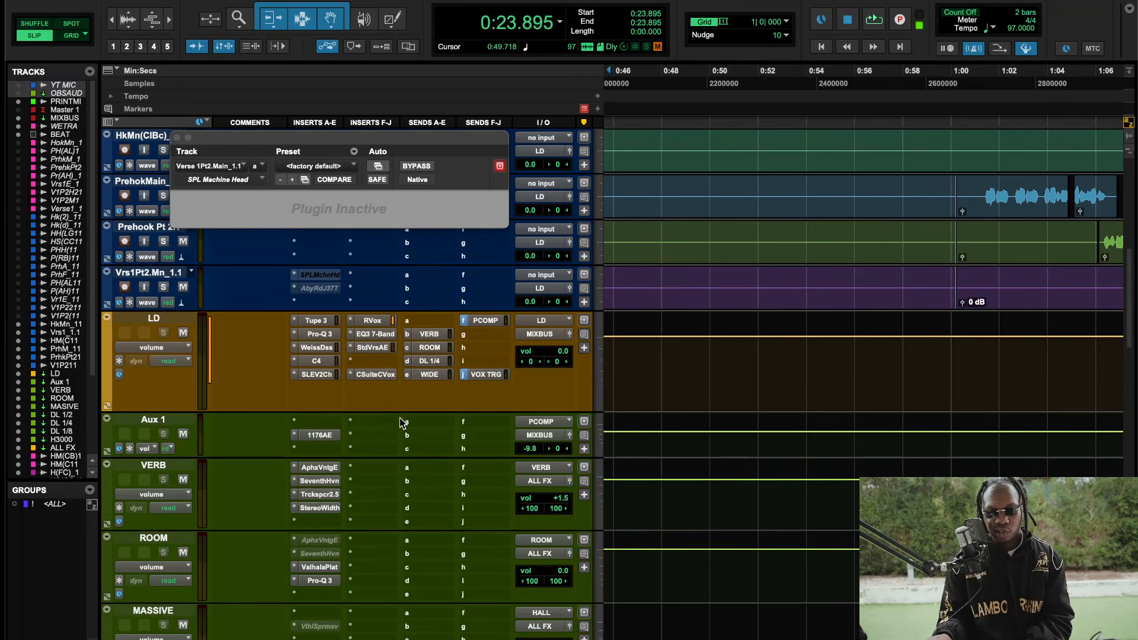
- Remove the missing H3000 Factory plugin from insert slot b of the H3000 track
{"action": "scroll", "coordinate": [390, 439], "scroll_direction": "down", "scroll_amount": 4}
{"action": "scroll", "coordinate": [390, 438], "scroll_direction": "up", "scroll_amount": 6}
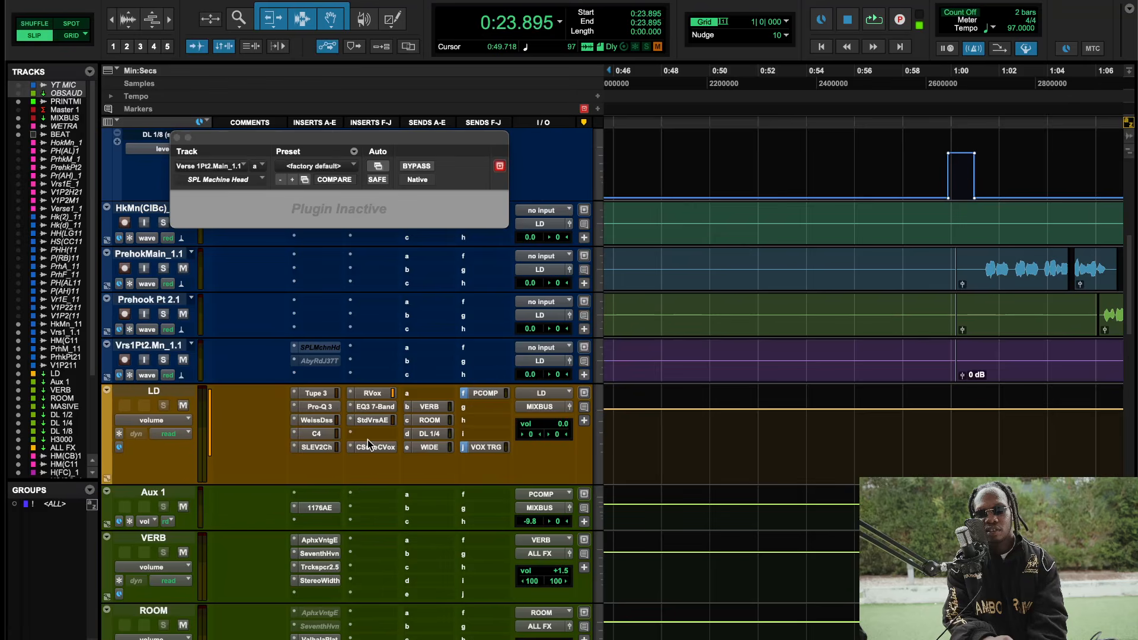
{"action": "scroll", "coordinate": [368, 439], "scroll_direction": "down", "scroll_amount": 8}
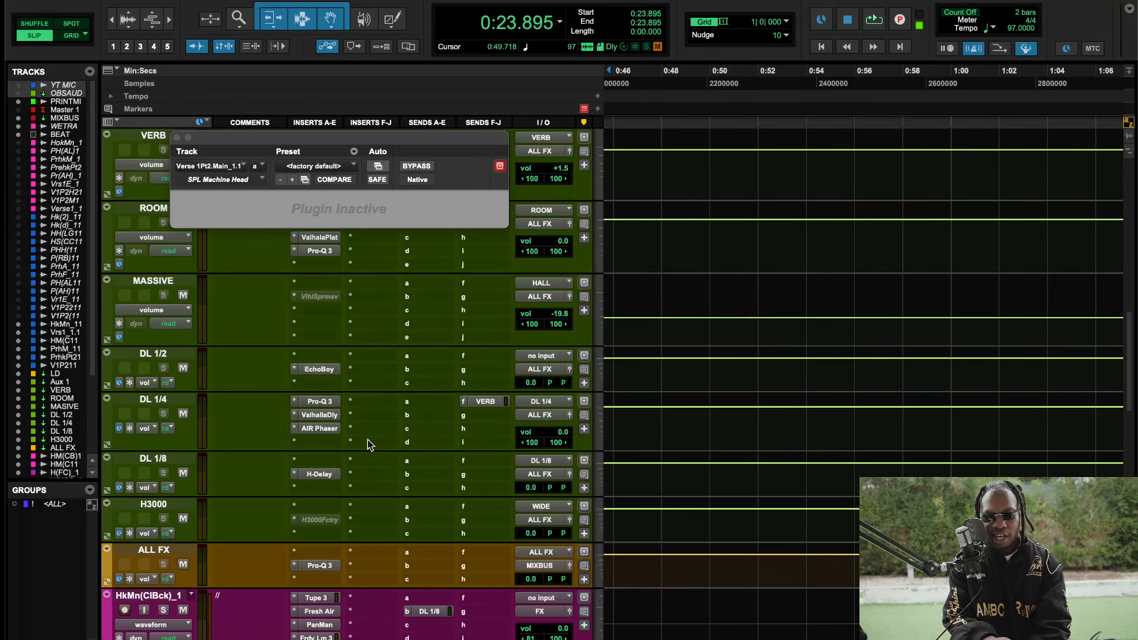
{"action": "left_click", "coordinate": [292, 520]}
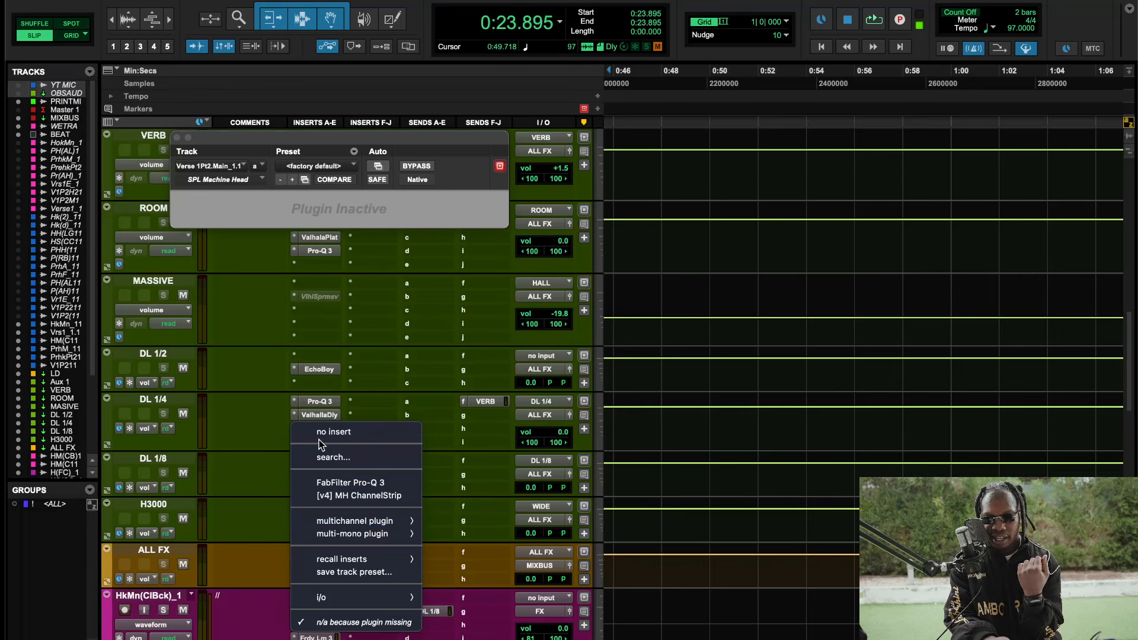
{"action": "left_click", "coordinate": [322, 435]}
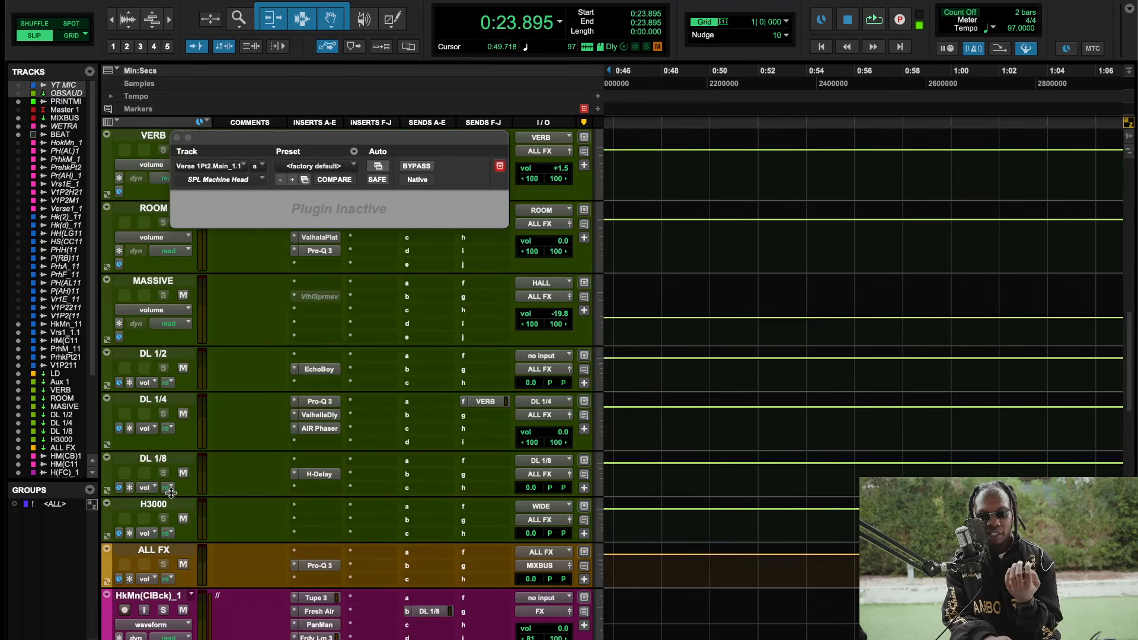
- Insert MV2 (stereo) in slot b of the H3000 track
{"action": "left_click", "coordinate": [170, 504]}
{"action": "left_click", "coordinate": [306, 519]}
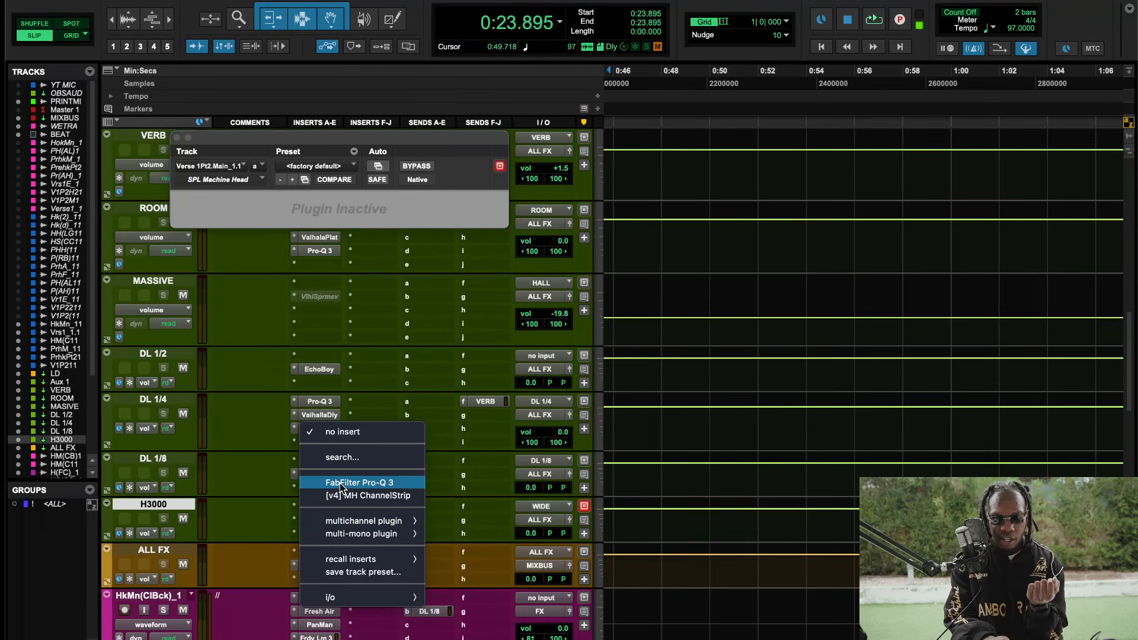
{"action": "left_click", "coordinate": [326, 458]}
{"action": "type", "text": "mv2"}
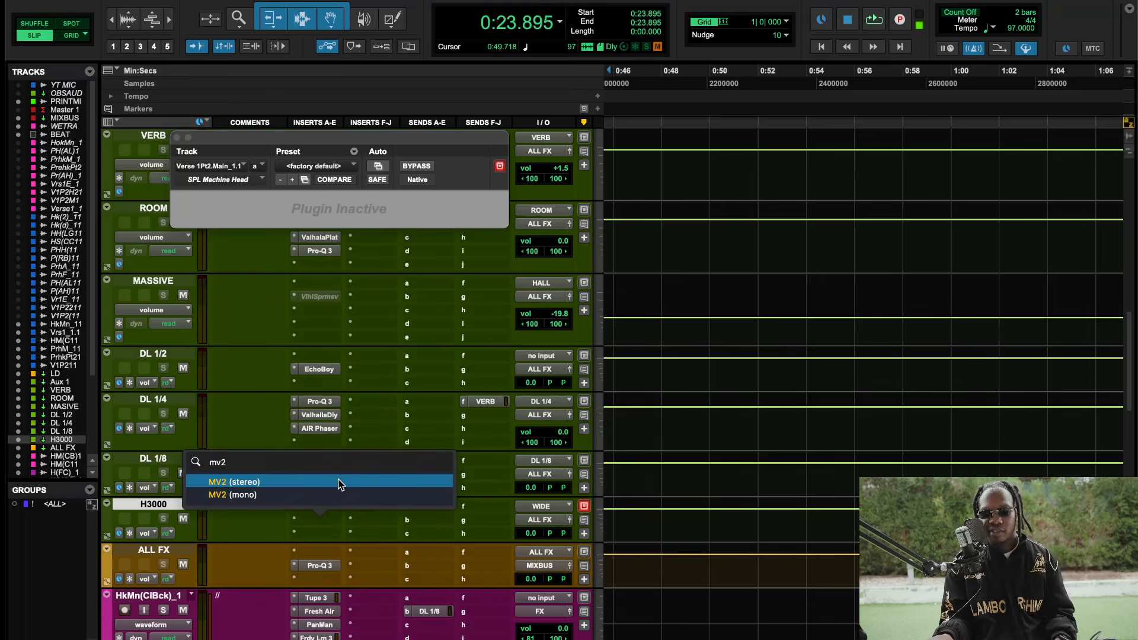
{"action": "left_click", "coordinate": [339, 483]}
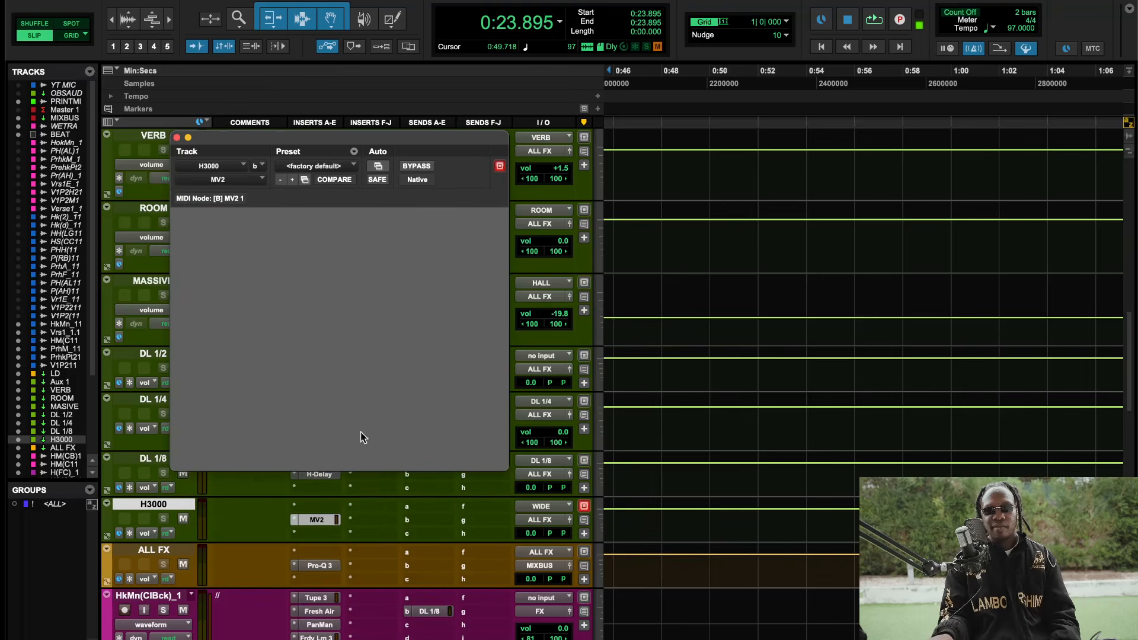
- Set MV2's low level to 1.0, lower its high level slightly, and close the plugin window
{"action": "left_click_drag", "start_coordinate": [247, 398], "coordinate": [241, 381]}
{"action": "mouse_move", "coordinate": [356, 276]}
{"action": "left_mouse_down"}
{"action": "mouse_move", "coordinate": [356, 299]}
{"action": "mouse_move", "coordinate": [358, 287]}
{"action": "left_mouse_up"}
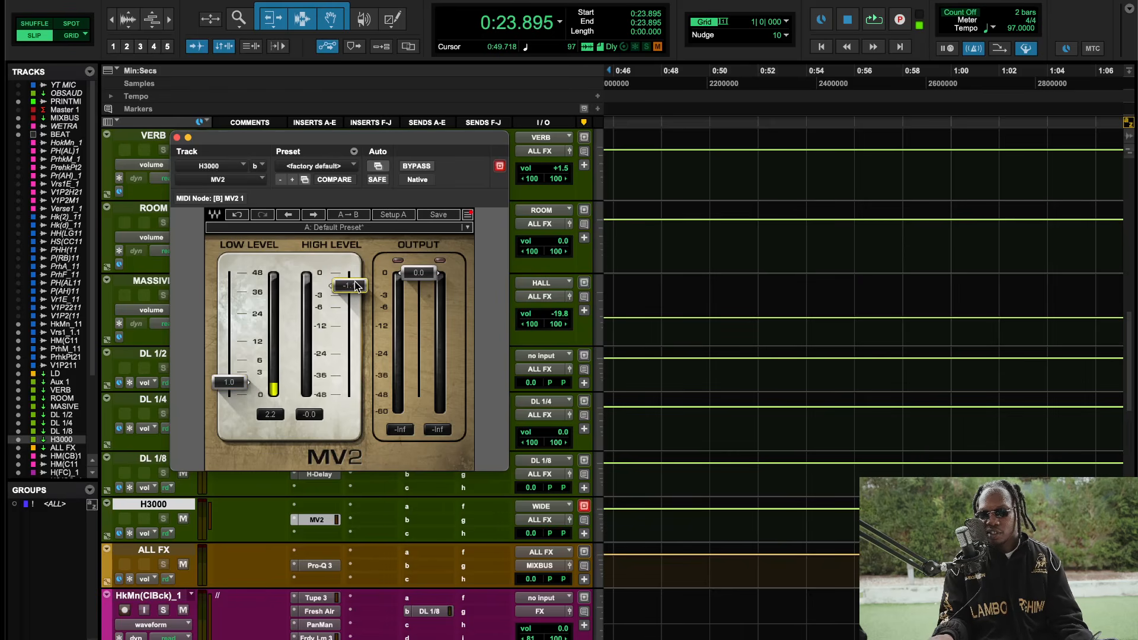
{"action": "left_click", "coordinate": [177, 137]}
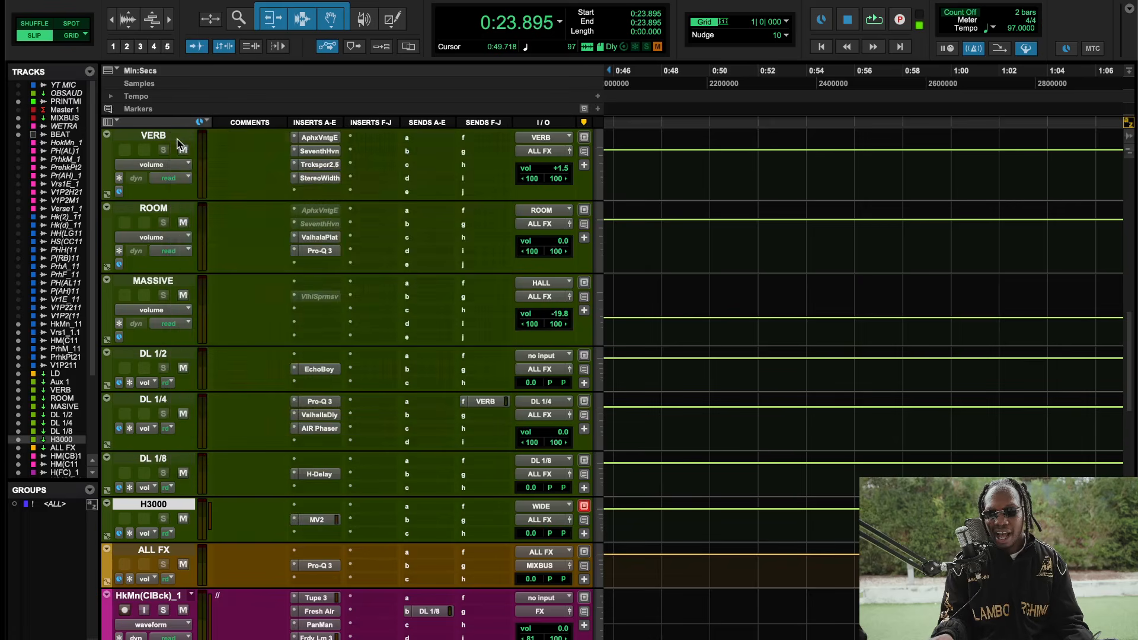
- Insert Aphex Vintage Exciter (stereo) in slot a of the H3000 track
{"action": "left_click", "coordinate": [309, 498]}
{"action": "left_click", "coordinate": [323, 442]}
{"action": "type", "text": "ap"}
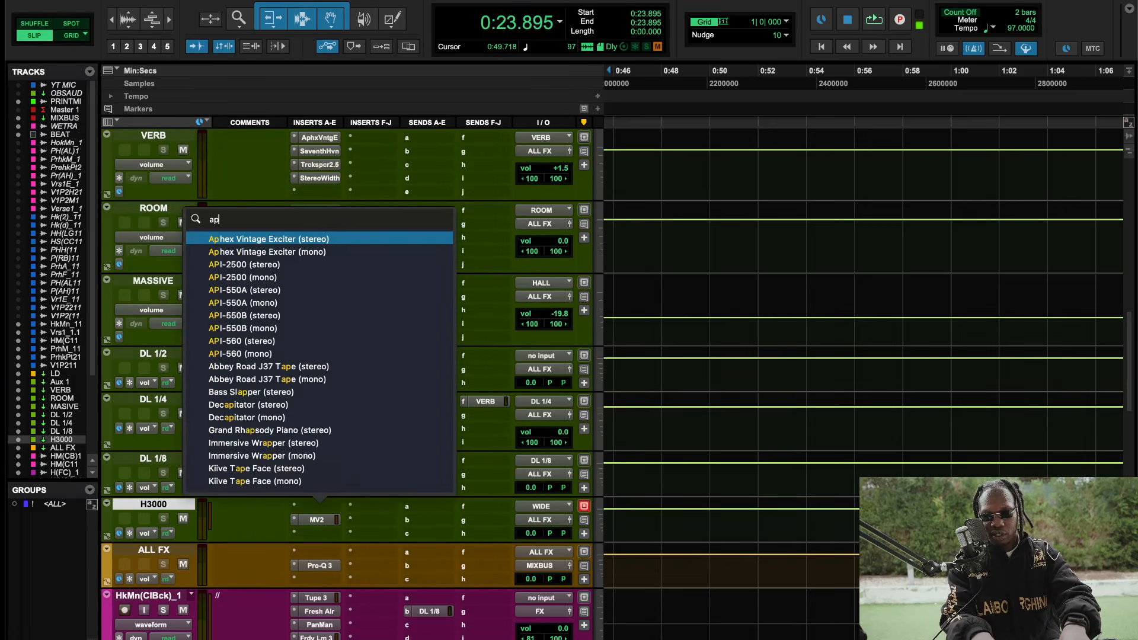
{"action": "type", "text": "he"}
{"action": "left_click", "coordinate": [346, 468]}
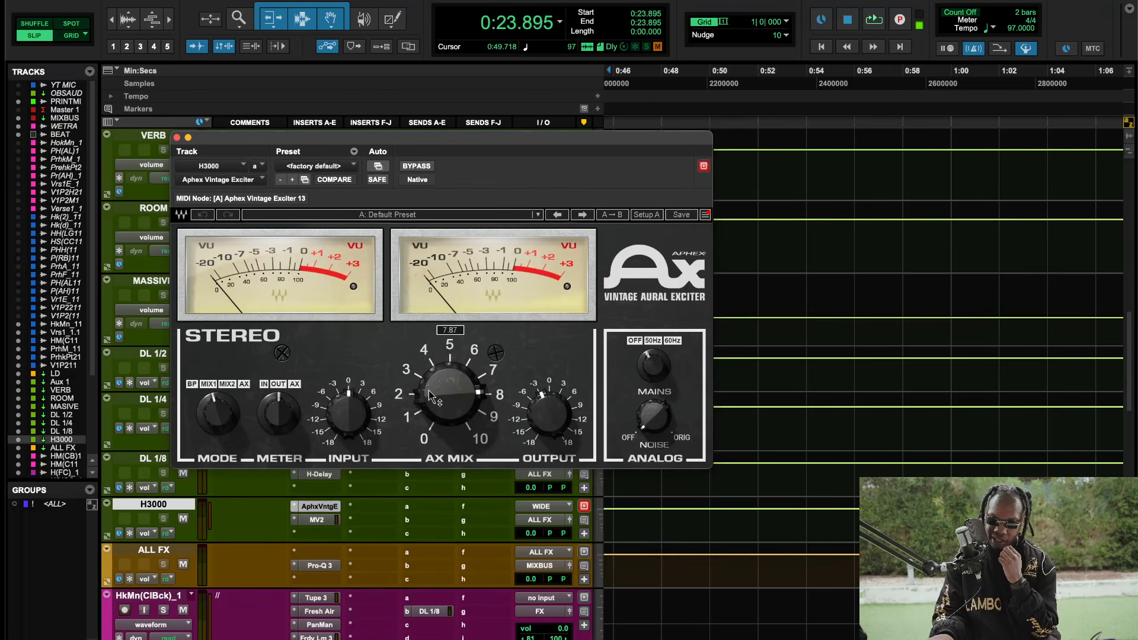
- Replace the exciter in insert slot a of the H3000 track with Gem Dopamine
{"action": "left_click", "coordinate": [294, 508]}
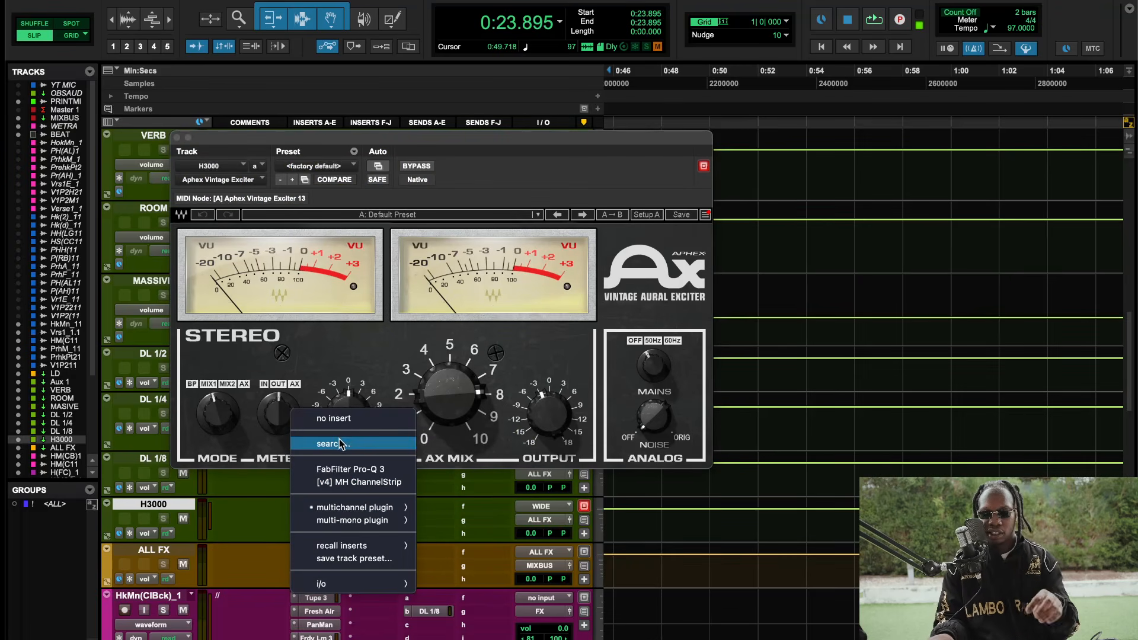
{"action": "type", "text": "gem"}
{"action": "key", "text": "Escape"}
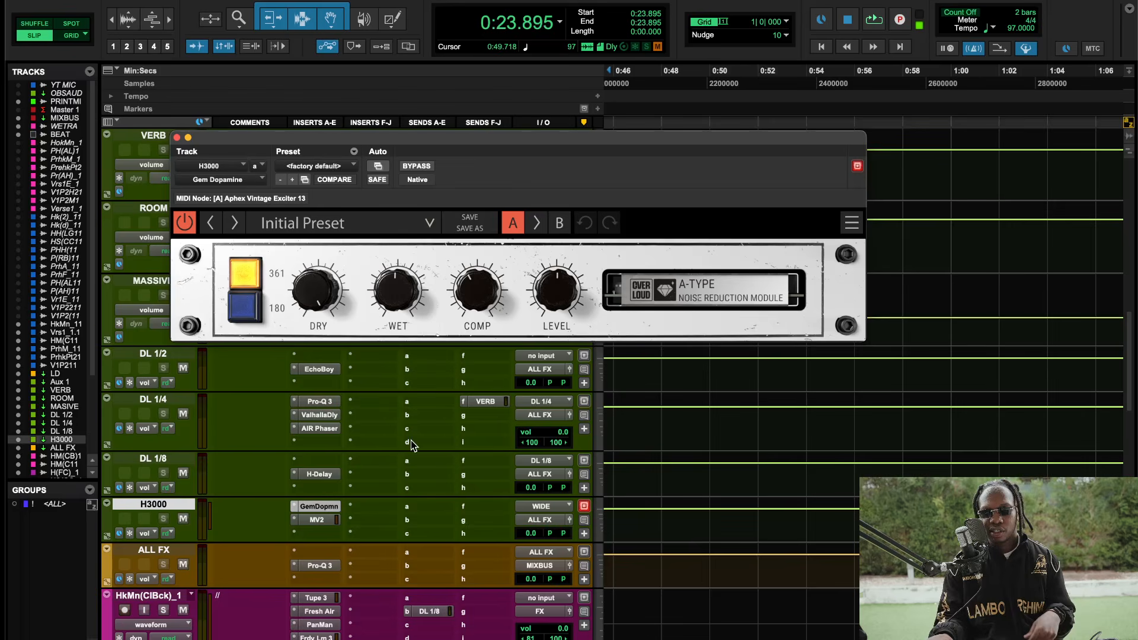
- Play the song with the plugin window closed while looking over the vocal, effects and hook tracks, and stop playback
{"action": "key", "text": "space"}
{"action": "left_click", "coordinate": [177, 137]}
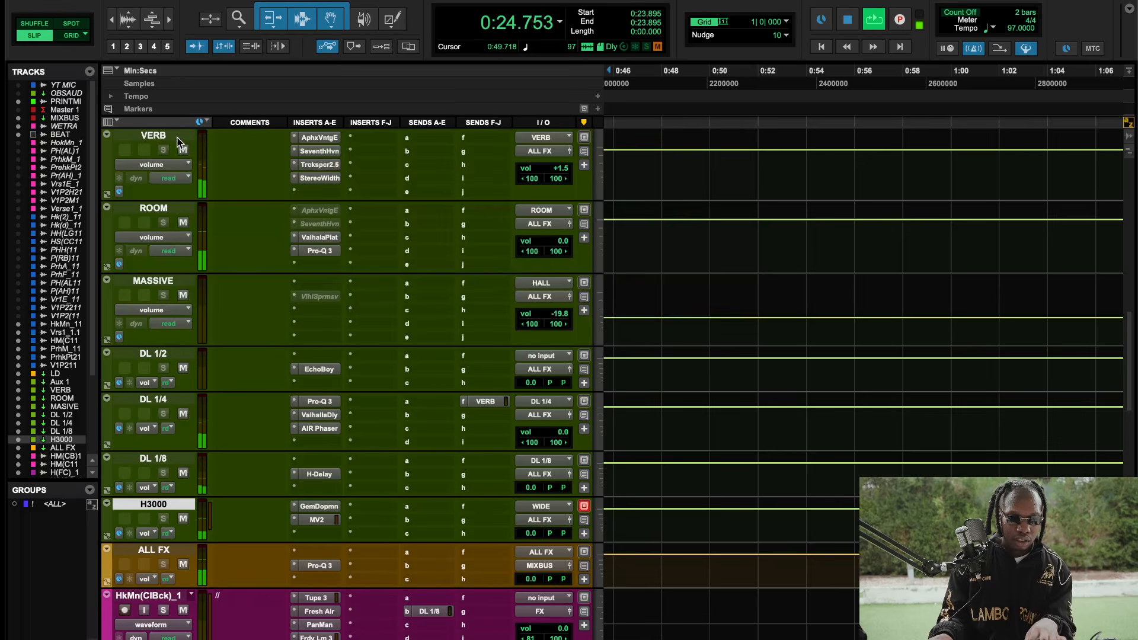
{"action": "scroll", "coordinate": [365, 247], "scroll_direction": "up", "scroll_amount": 5}
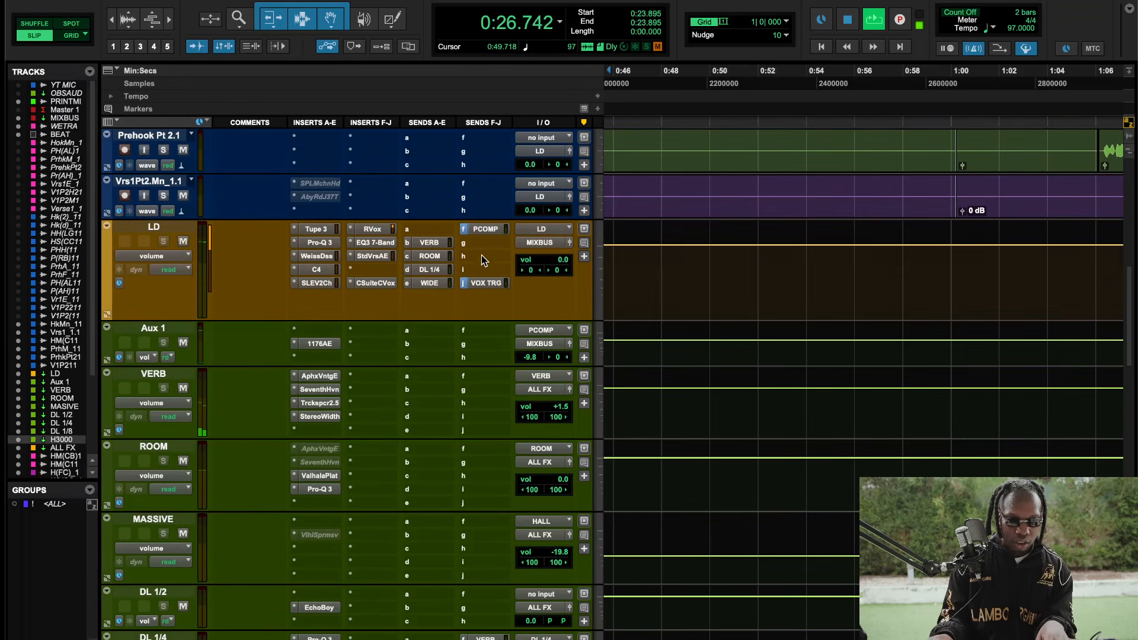
{"action": "scroll", "coordinate": [479, 260], "scroll_direction": "up", "scroll_amount": 1}
{"action": "scroll", "coordinate": [455, 297], "scroll_direction": "up", "scroll_amount": 4}
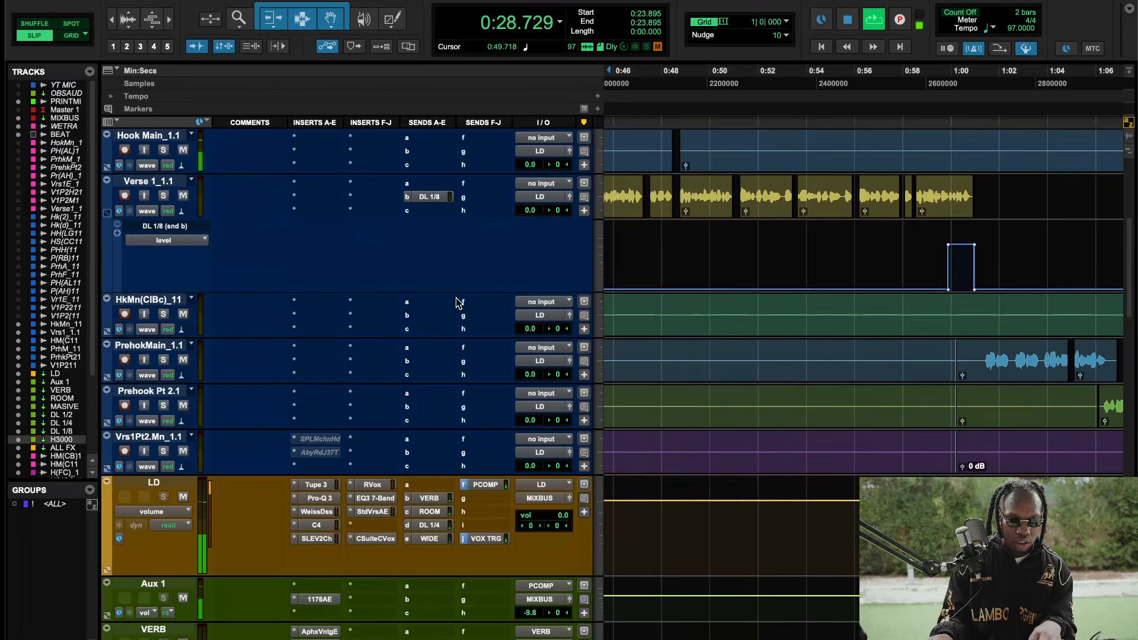
{"action": "scroll", "coordinate": [457, 297], "scroll_direction": "down", "scroll_amount": 10}
{"action": "scroll", "coordinate": [457, 297], "scroll_direction": "down", "scroll_amount": 14}
{"action": "scroll", "coordinate": [456, 297], "scroll_direction": "up", "scroll_amount": 12}
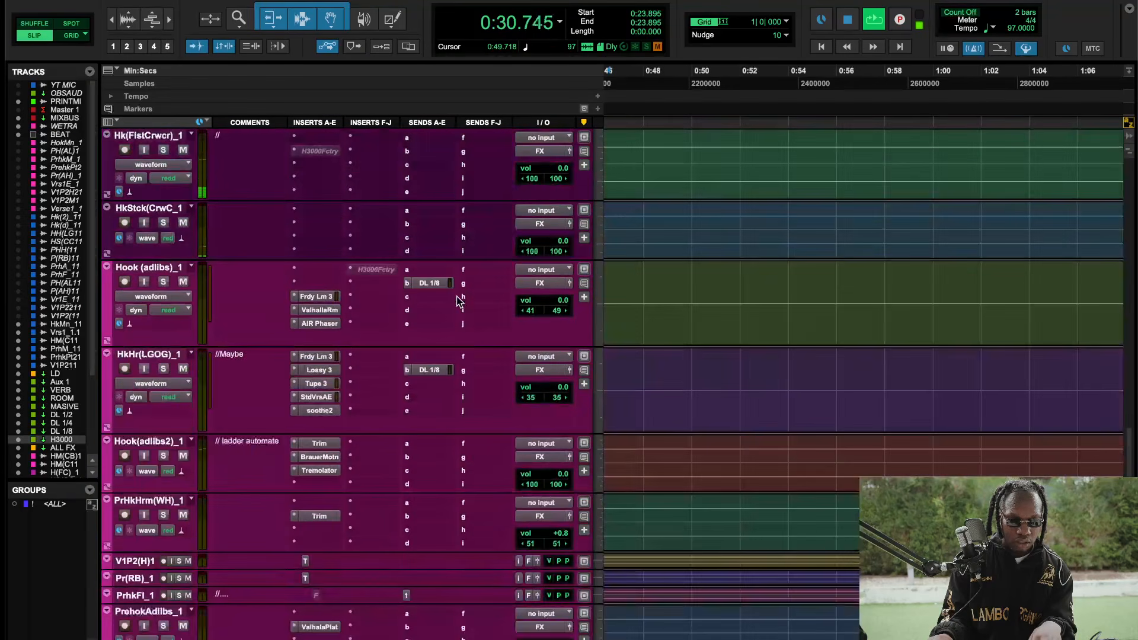
{"action": "scroll", "coordinate": [456, 296], "scroll_direction": "up", "scroll_amount": 7}
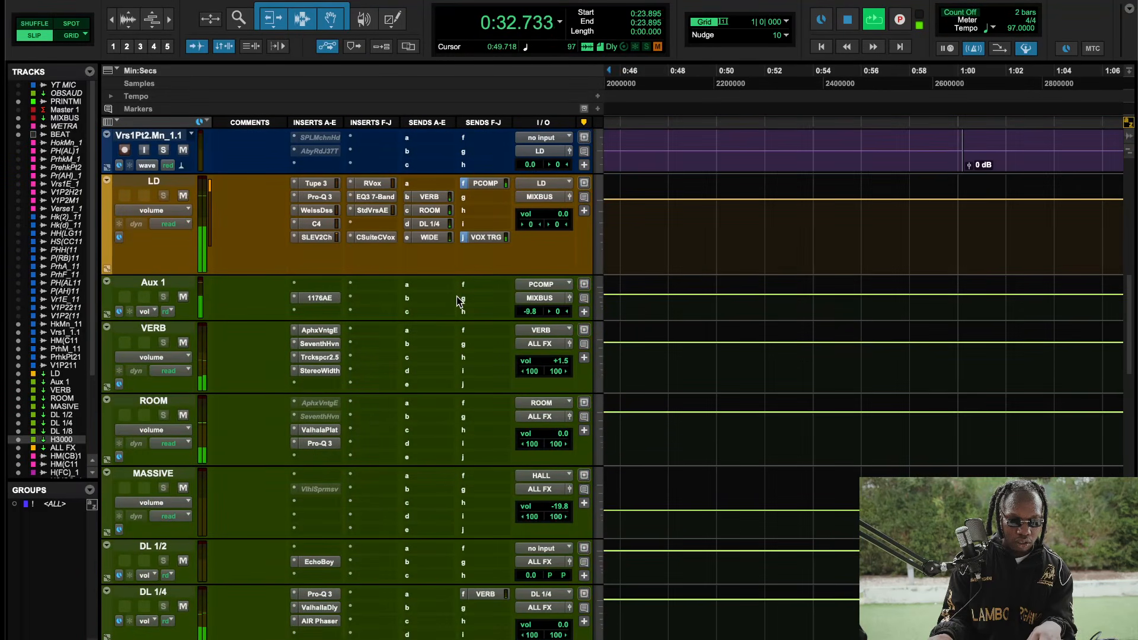
{"action": "scroll", "coordinate": [457, 297], "scroll_direction": "up", "scroll_amount": 2}
{"action": "key", "text": "space"}
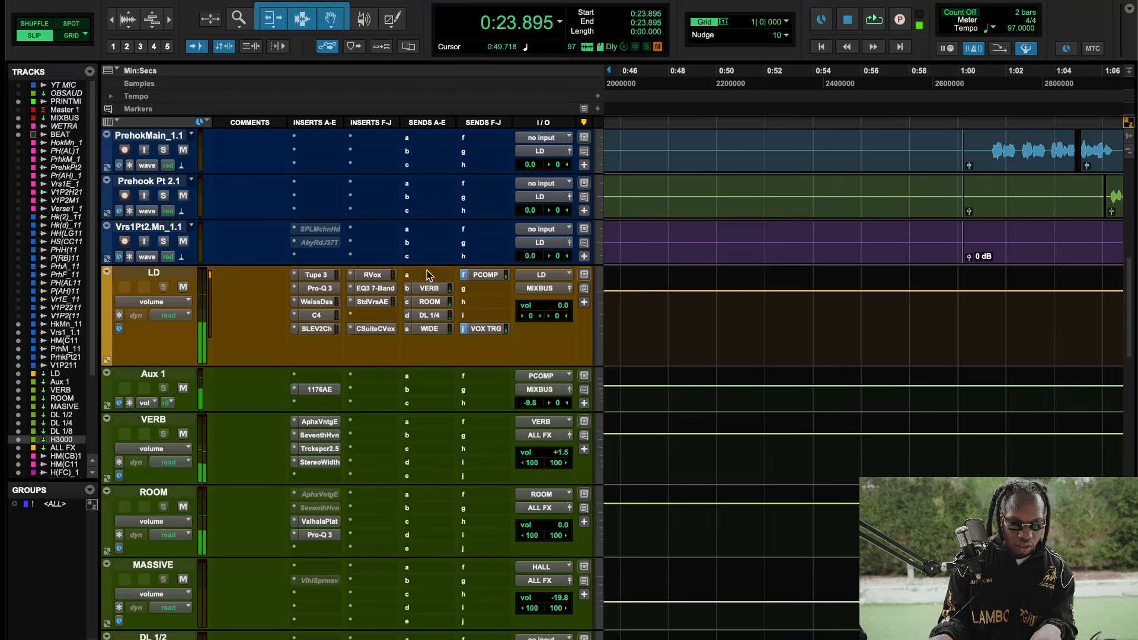
{"action": "scroll", "coordinate": [431, 272], "scroll_direction": "up", "scroll_amount": 10}
{"action": "scroll", "coordinate": [439, 336], "scroll_direction": "down", "scroll_amount": 8}
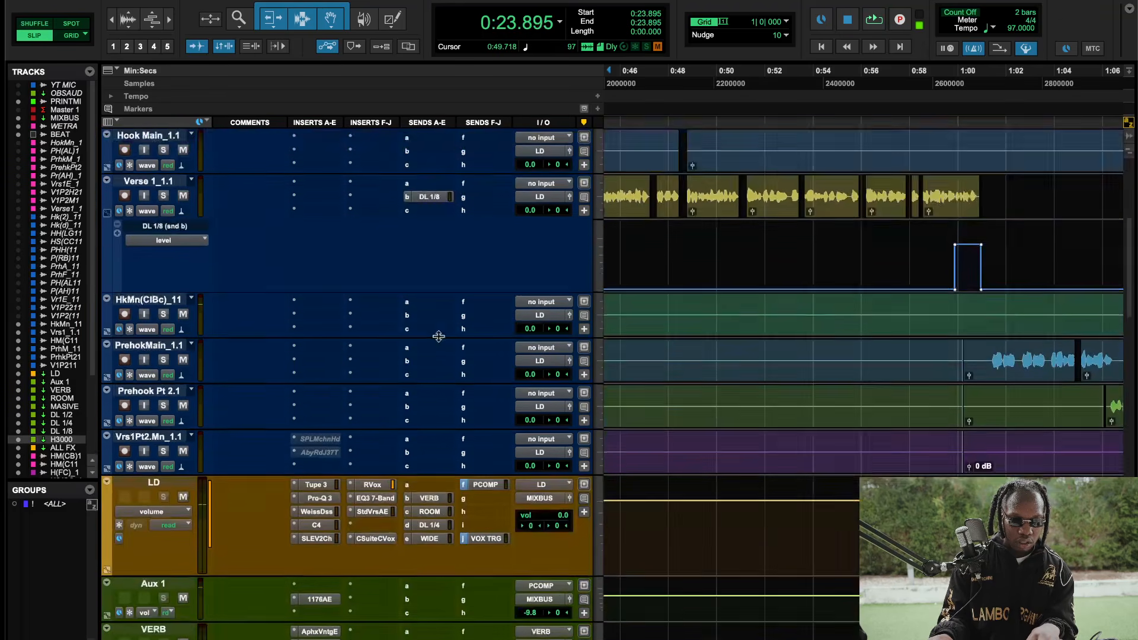
{"action": "left_click", "coordinate": [432, 392]}
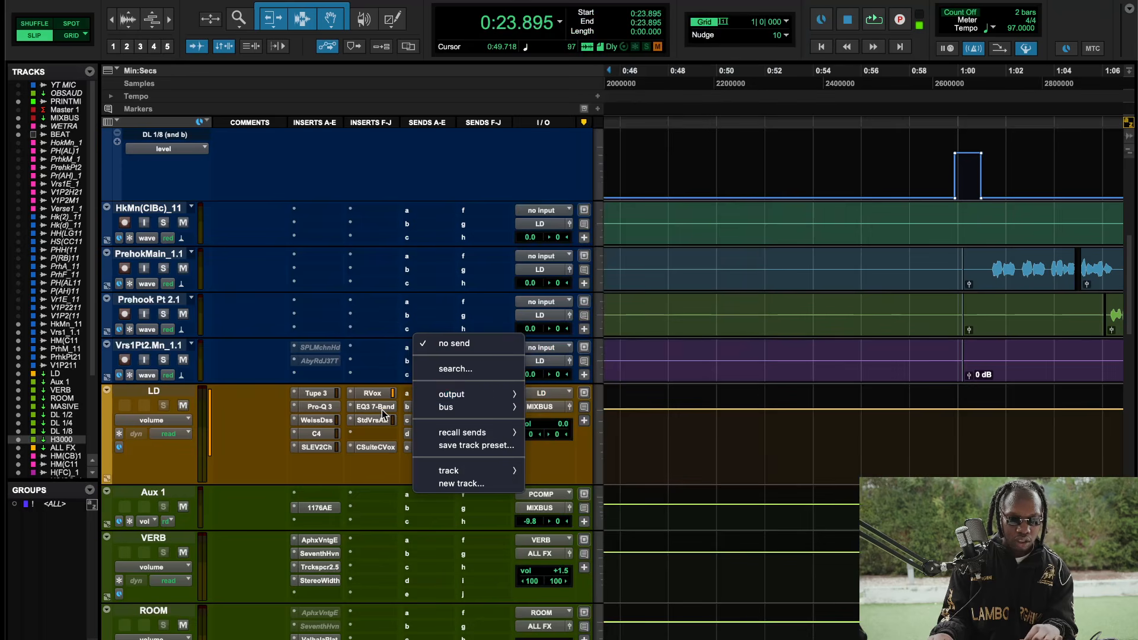
{"action": "left_click", "coordinate": [381, 410]}
- Clear the H3000 track's WIDE input and assign Bus 45-46 (Stereo) as its input
{"action": "scroll", "coordinate": [439, 388], "scroll_direction": "down", "scroll_amount": 9}
{"action": "scroll", "coordinate": [442, 379], "scroll_direction": "down", "scroll_amount": 3}
{"action": "scroll", "coordinate": [474, 415], "scroll_direction": "up", "scroll_amount": 8}
{"action": "scroll", "coordinate": [509, 463], "scroll_direction": "down", "scroll_amount": 3}
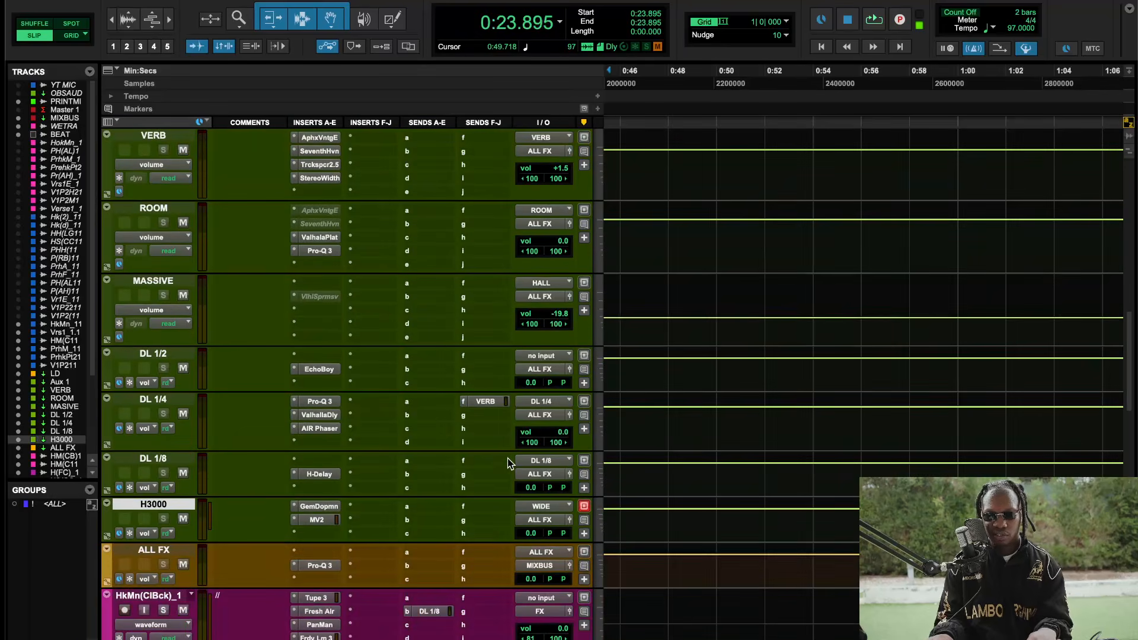
{"action": "left_click", "coordinate": [534, 508]}
{"action": "left_click", "coordinate": [548, 459]}
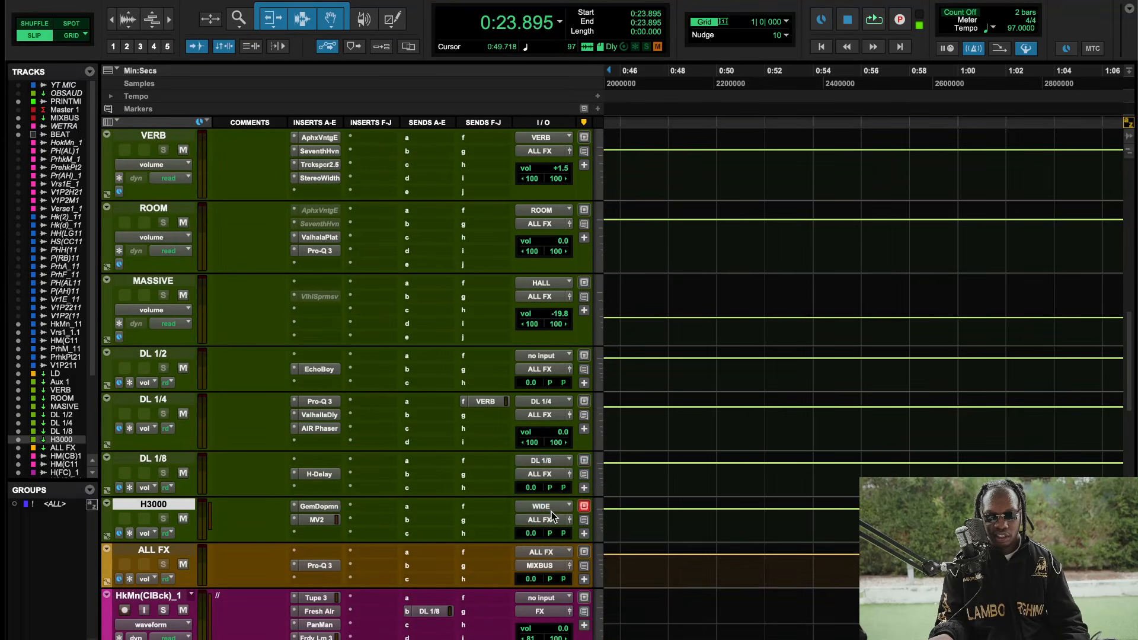
{"action": "left_click", "coordinate": [549, 505]}
{"action": "mouse_move", "coordinate": [560, 520]}
{"action": "mouse_move", "coordinate": [610, 524]}
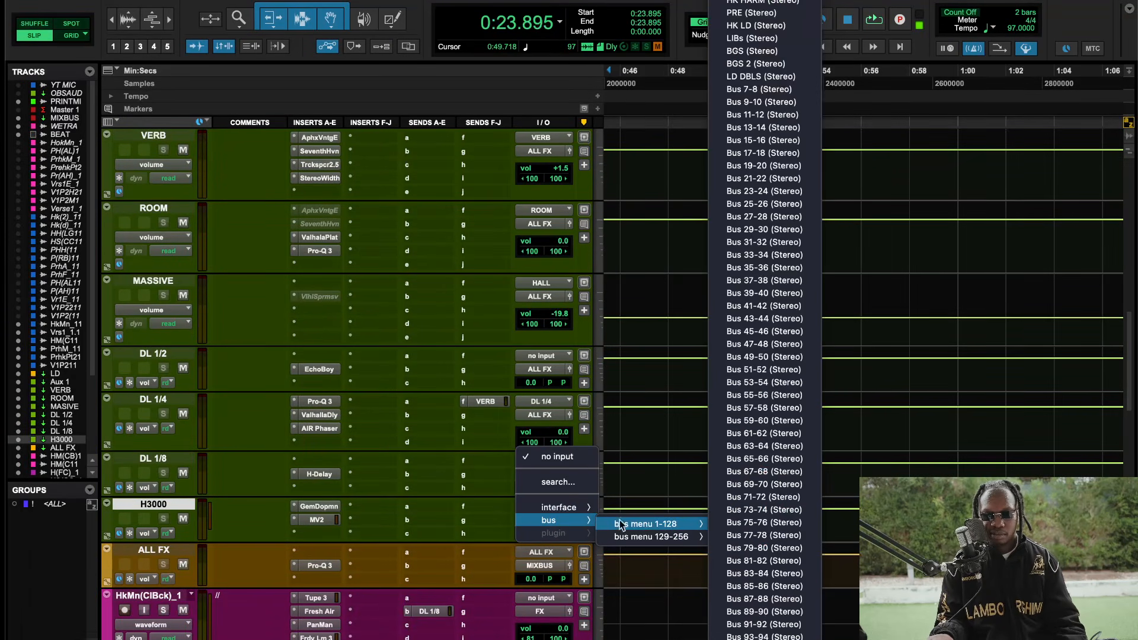
{"action": "left_click", "coordinate": [745, 330]}
- Search for Bus 45-46 (Stereo) and assign it as send g on the LD track
{"action": "scroll", "coordinate": [532, 348], "scroll_direction": "up", "scroll_amount": 10}
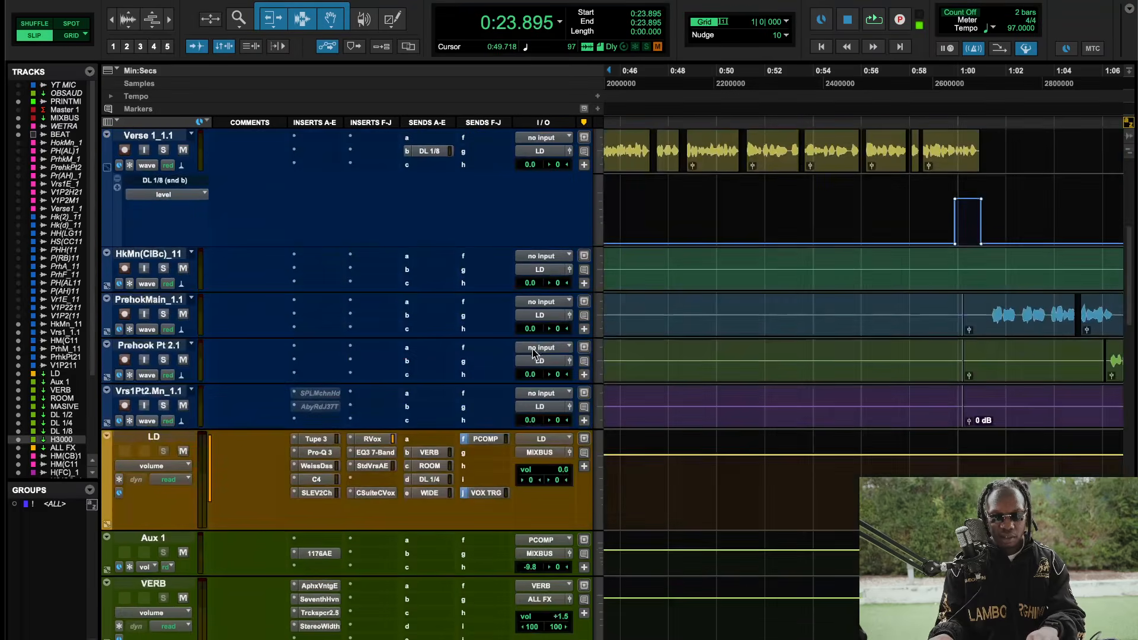
{"action": "left_click", "coordinate": [529, 457]}
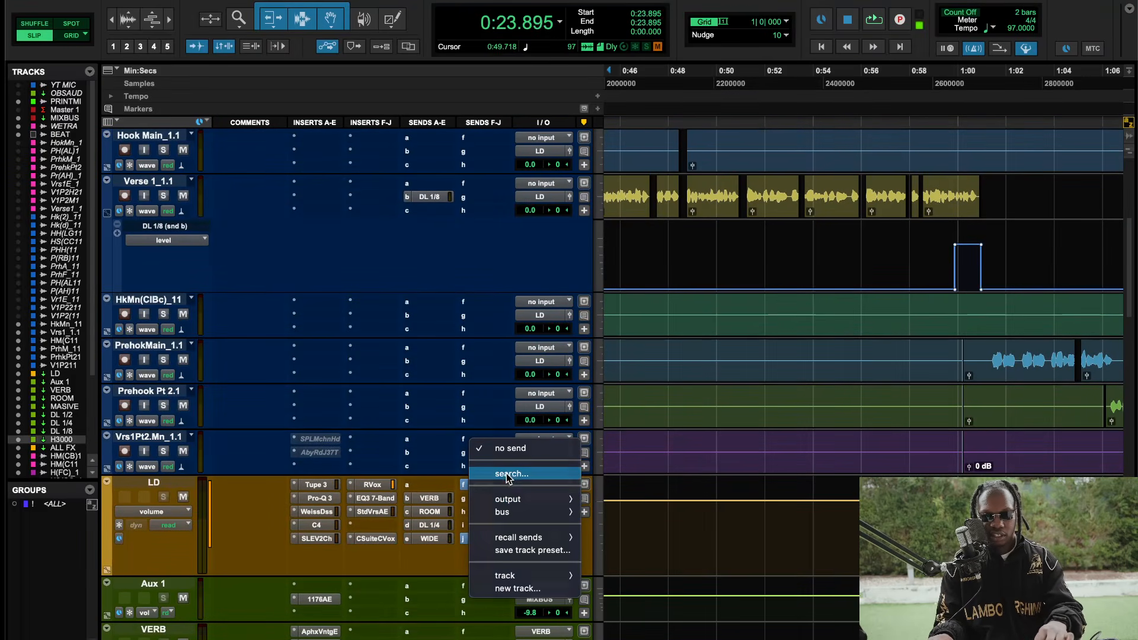
{"action": "type", "text": "45"}
{"action": "left_click", "coordinate": [471, 460]}
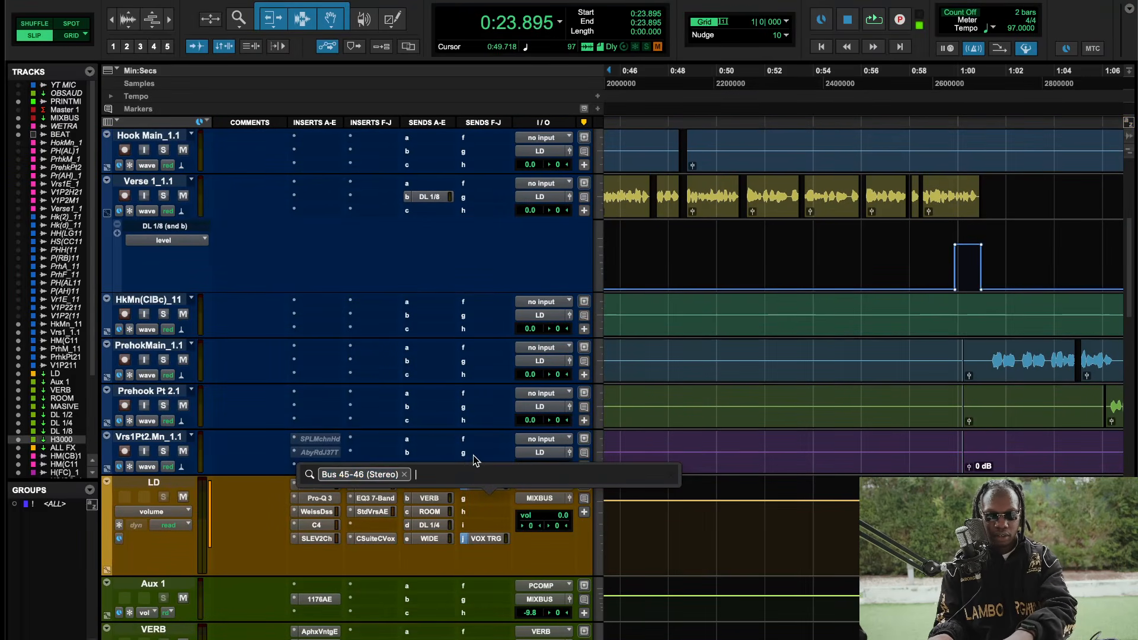
- Play the song, centre both pans of LD's Bus 45-46 send at 0 and raise the send level to about -13.1 dB
{"action": "key", "text": "space"}
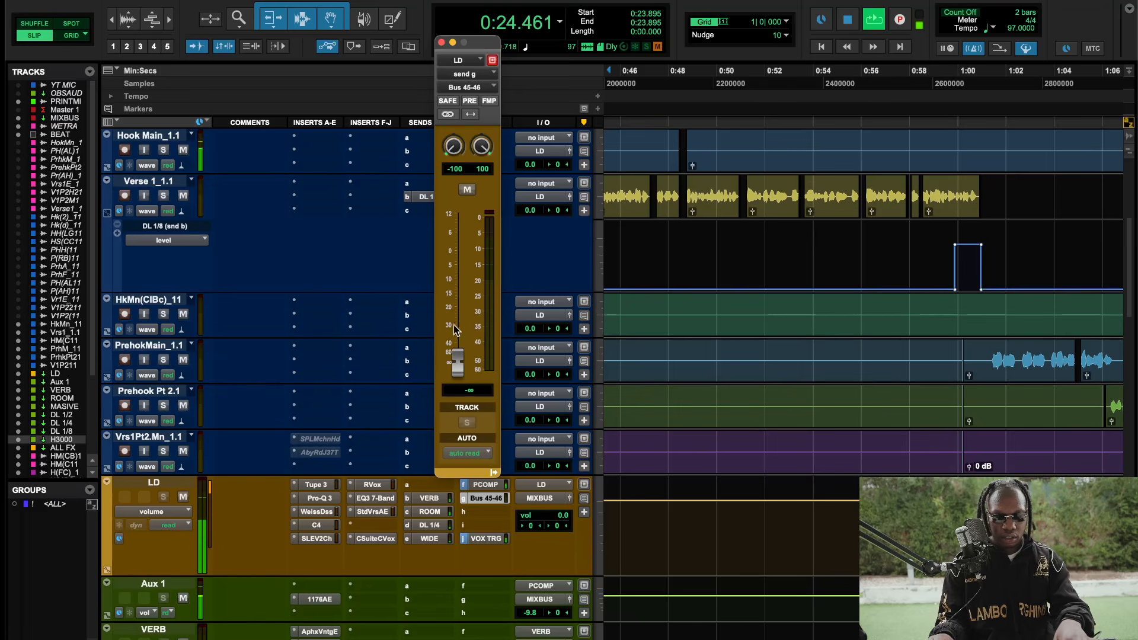
{"action": "left_click", "coordinate": [481, 147], "text": "alt"}
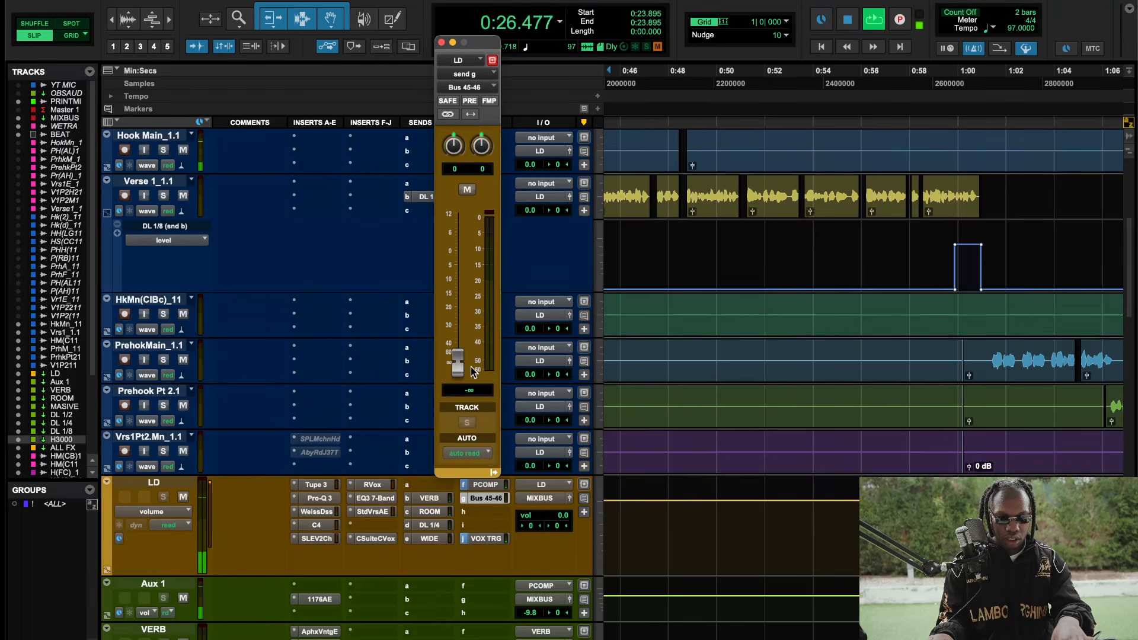
{"action": "left_click", "coordinate": [458, 363], "text": "alt"}
{"action": "left_click_drag", "start_coordinate": [456, 264], "coordinate": [454, 294]}
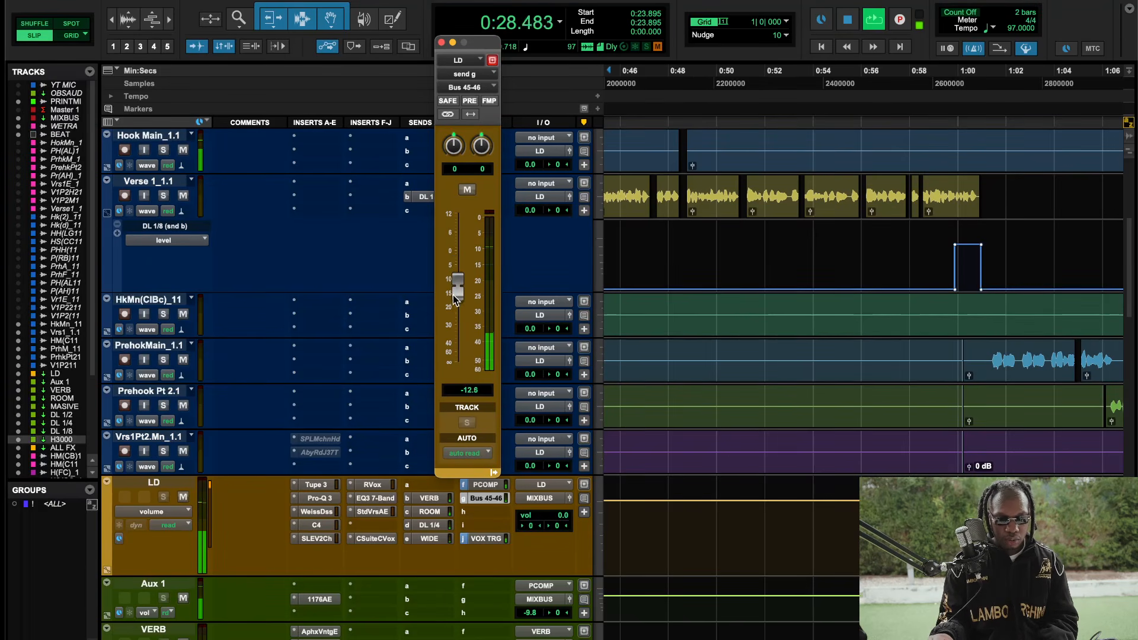
- Mute and unmute LD's Bus 45-46 send during playback to compare the vocal without and with the parallel effect
{"action": "left_click", "coordinate": [461, 194]}
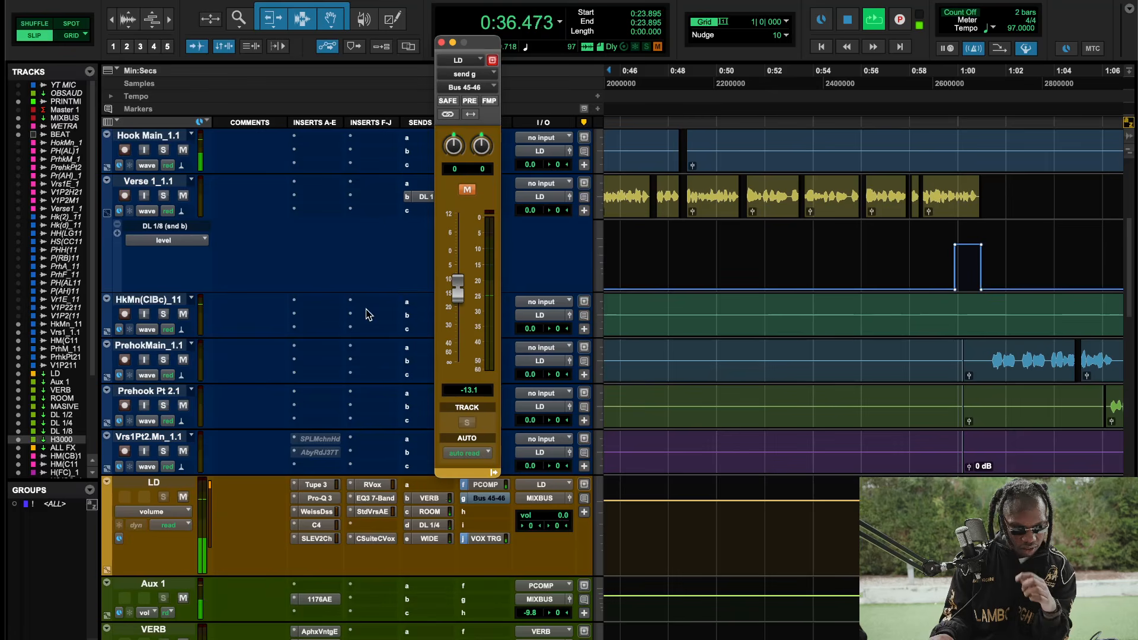
{"action": "scroll", "coordinate": [368, 315], "scroll_direction": "down", "scroll_amount": 15}
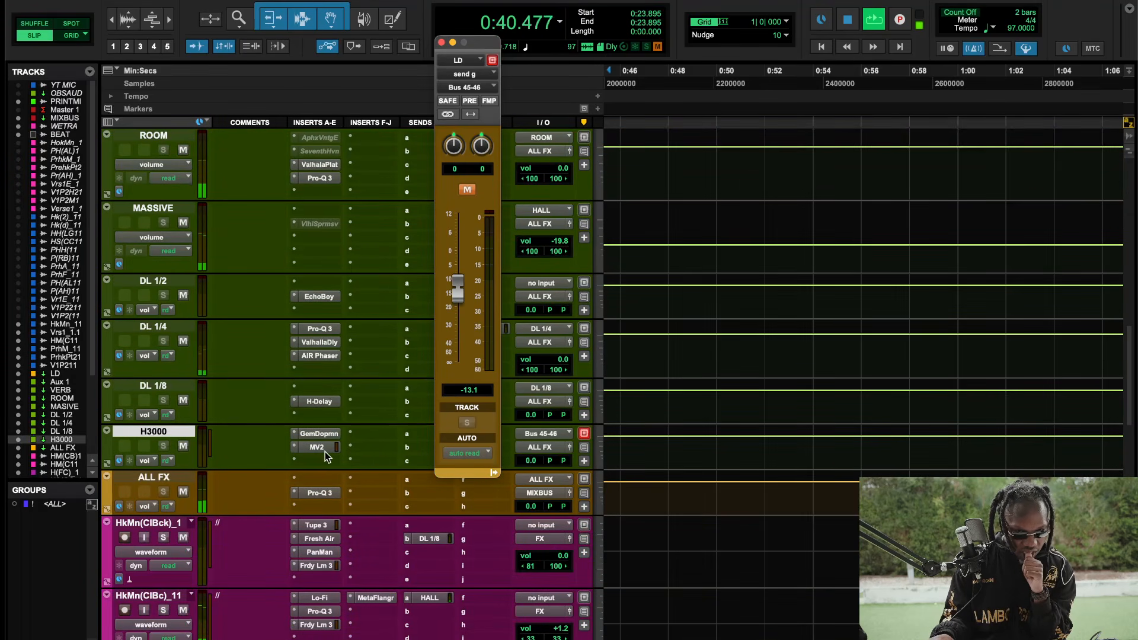
{"action": "left_click", "coordinate": [467, 190]}
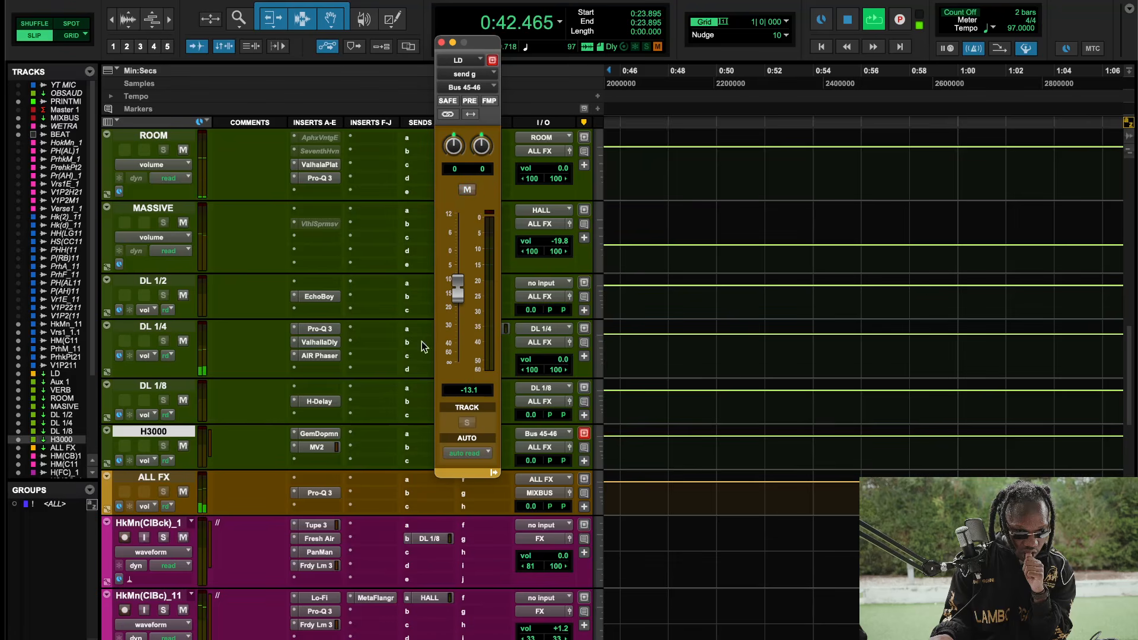
- Set MV2 on the H3000 track to low level 6.2, high level -8.1 and output about -12, and close the plugin
{"action": "left_click", "coordinate": [330, 448]}
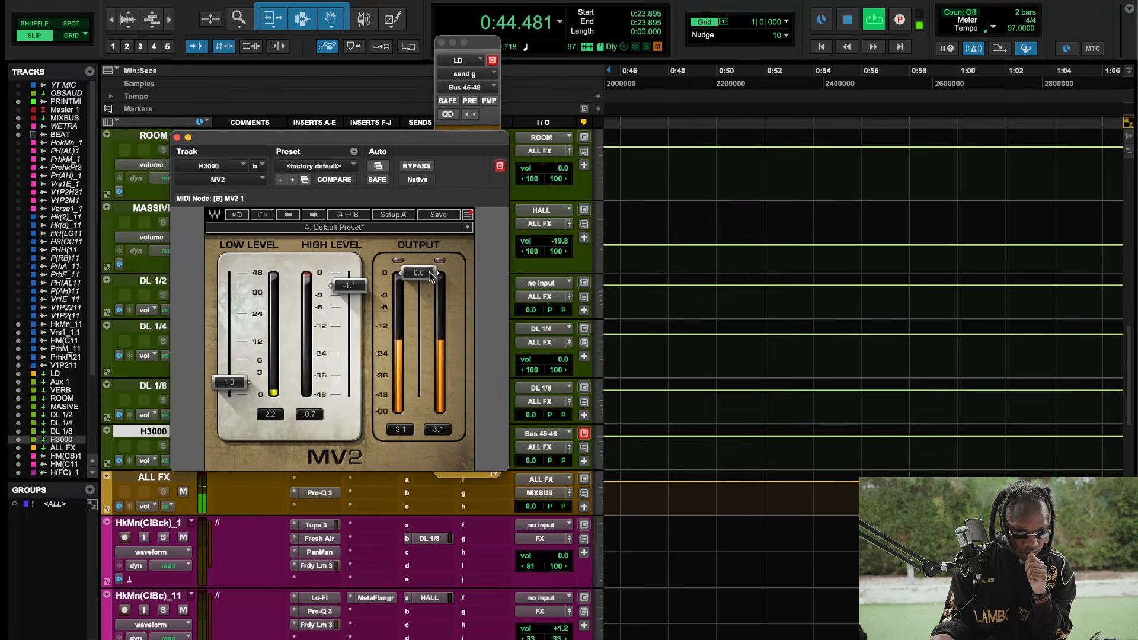
{"action": "left_click_drag", "start_coordinate": [419, 293], "coordinate": [419, 306]}
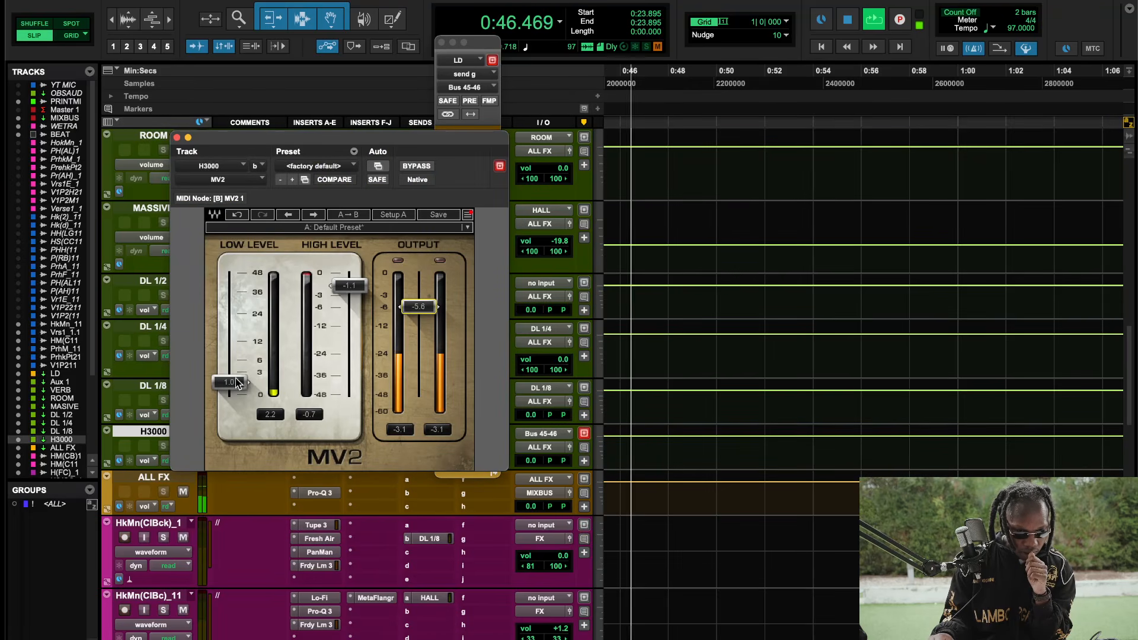
{"action": "left_click_drag", "start_coordinate": [229, 382], "coordinate": [229, 358]}
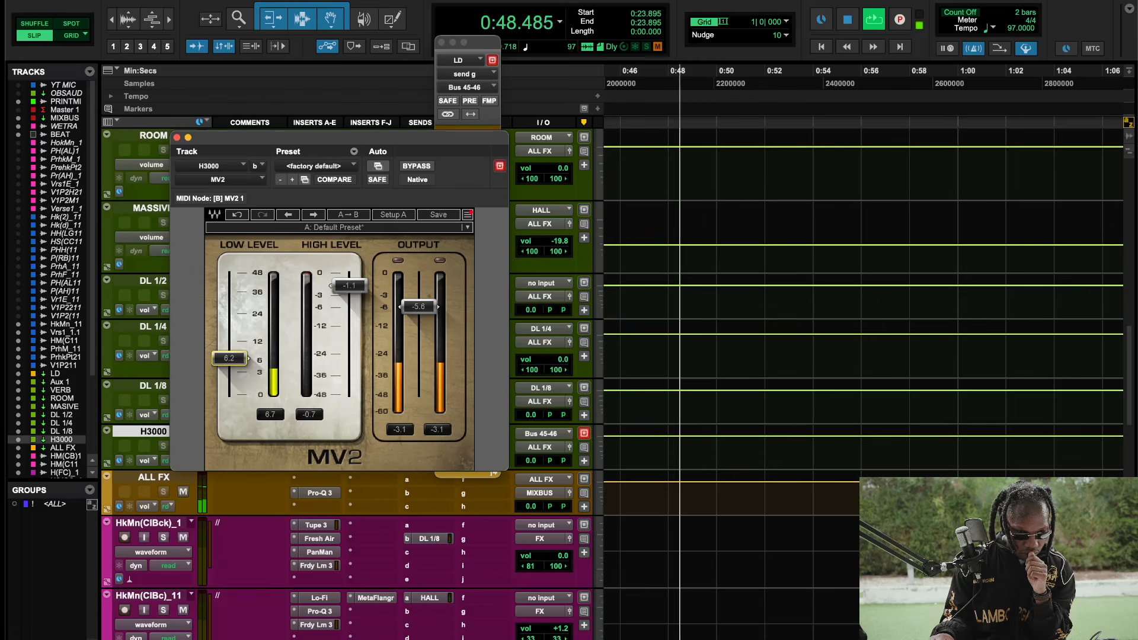
{"action": "left_click_drag", "start_coordinate": [349, 285], "coordinate": [349, 314]}
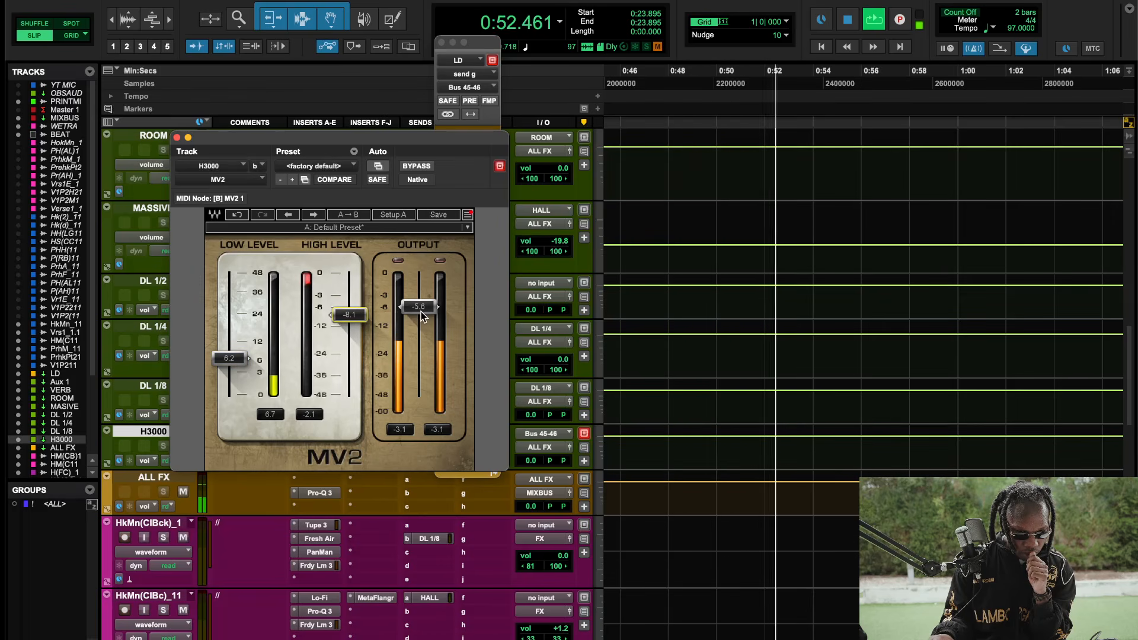
{"action": "left_click_drag", "start_coordinate": [419, 306], "coordinate": [419, 326]}
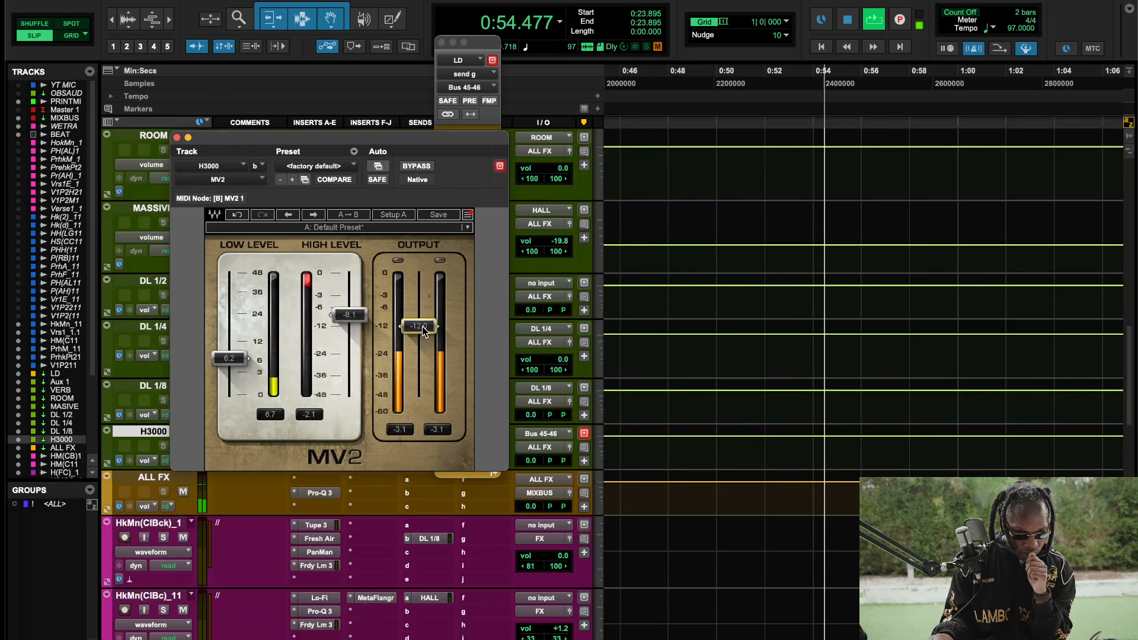
{"action": "left_click", "coordinate": [177, 137]}
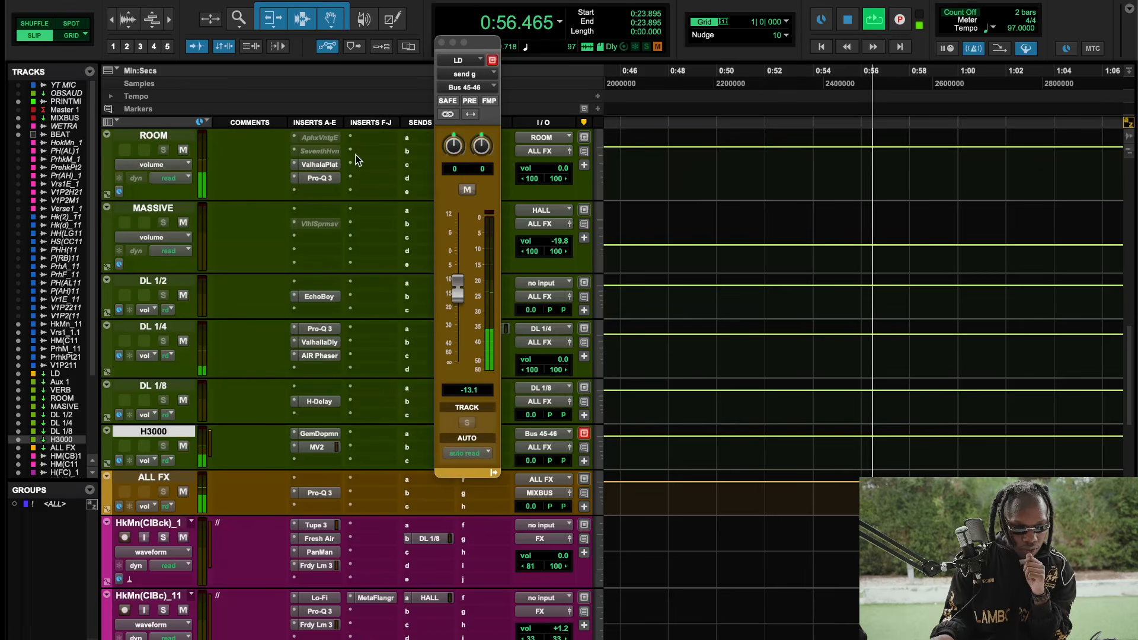
- Compare the parallel effect by muting and unmuting the LD send and the H3000 track, with Gem Dopamine open
{"action": "left_click", "coordinate": [466, 190]}
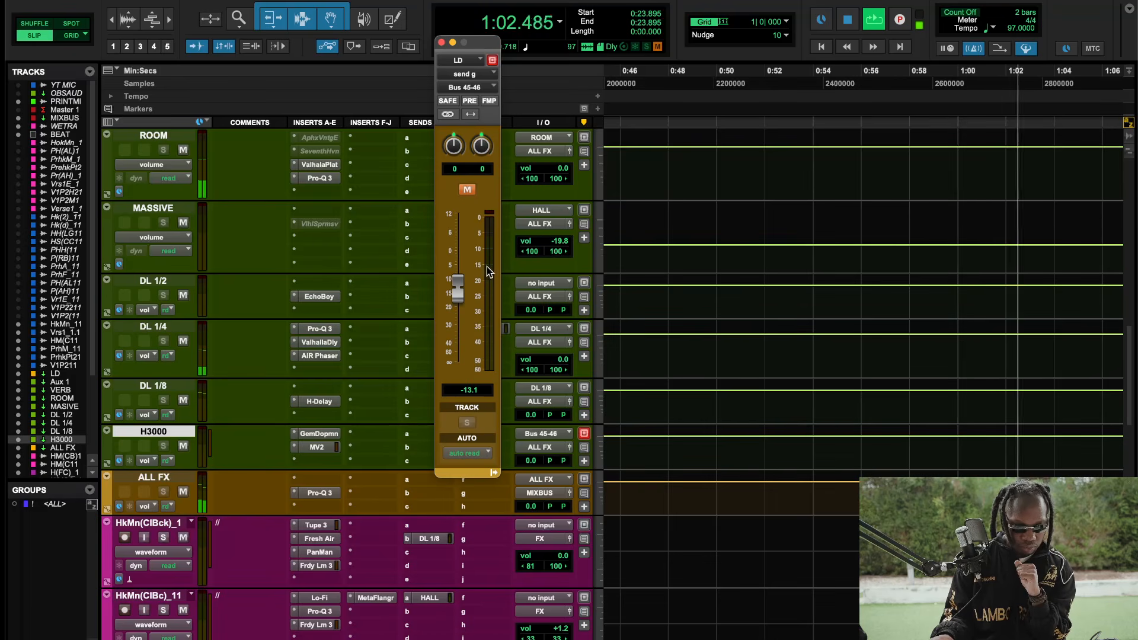
{"action": "left_click", "coordinate": [319, 433]}
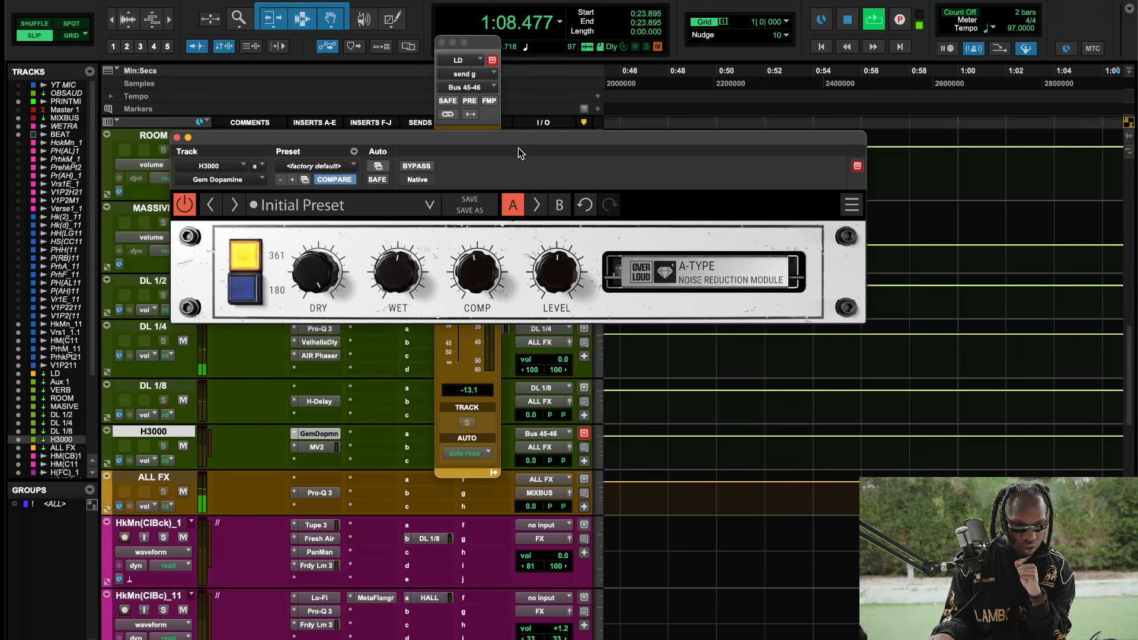
{"action": "left_click", "coordinate": [488, 62]}
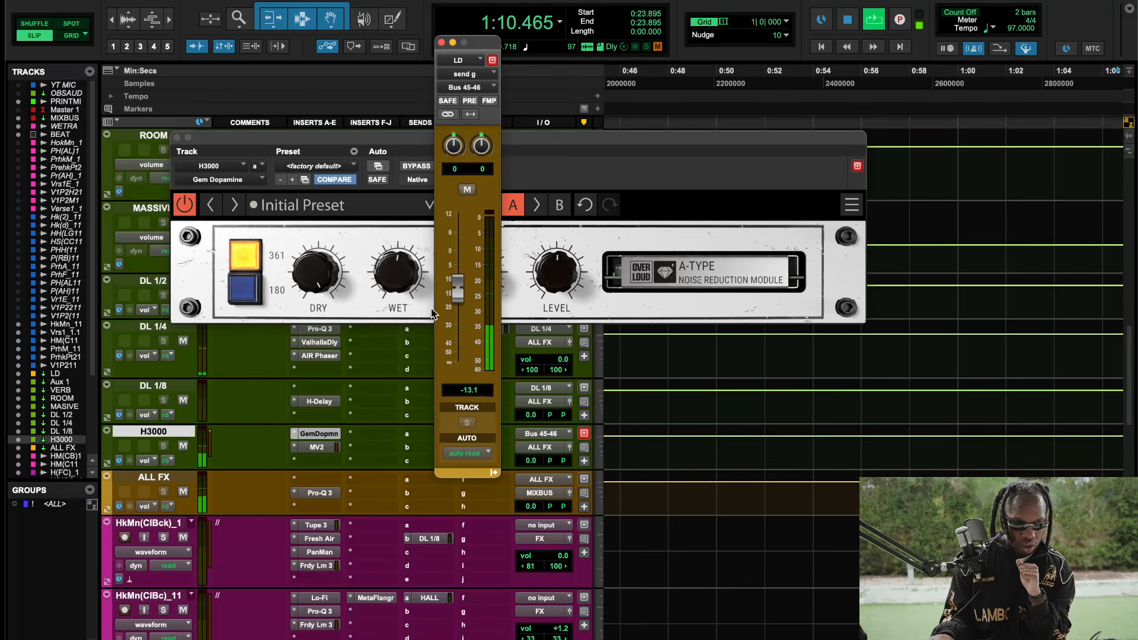
{"action": "left_click", "coordinate": [184, 446]}
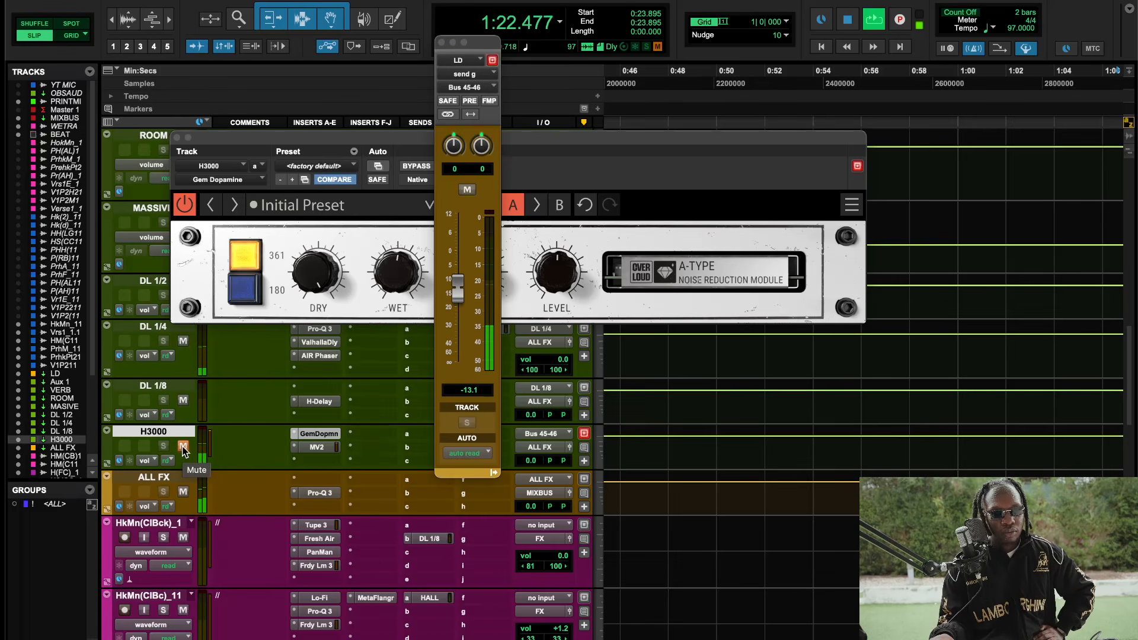
{"action": "left_click", "coordinate": [184, 446]}
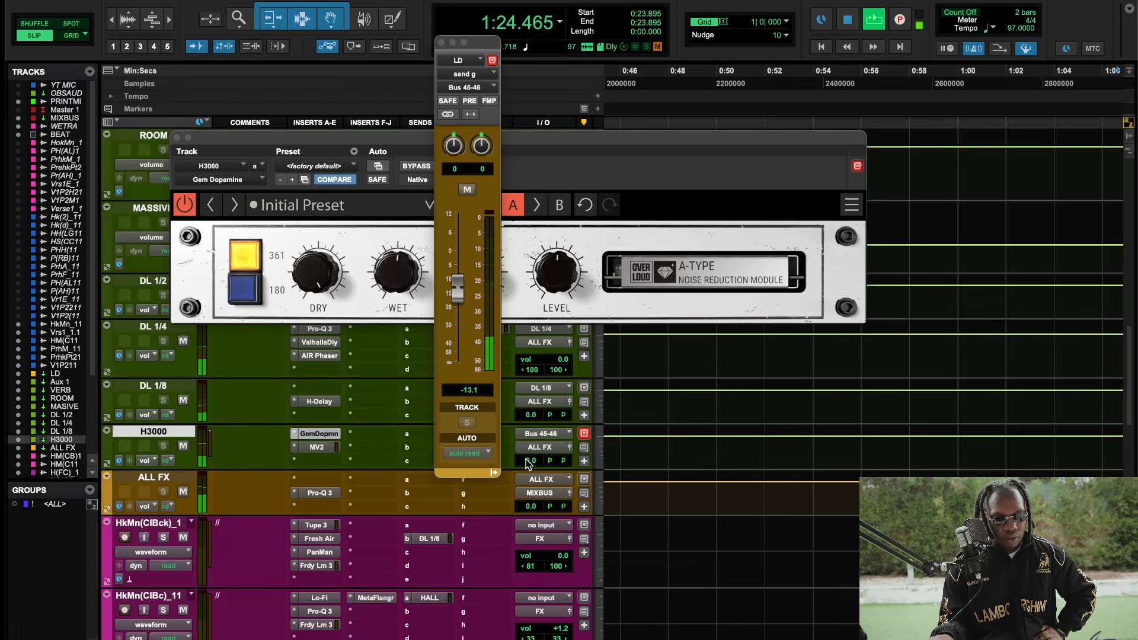
- Lower the H3000 track's volume to -4.7 dB, check the blend against its mute, and stop playback
{"action": "left_click_drag", "start_coordinate": [530, 461], "coordinate": [531, 470]}
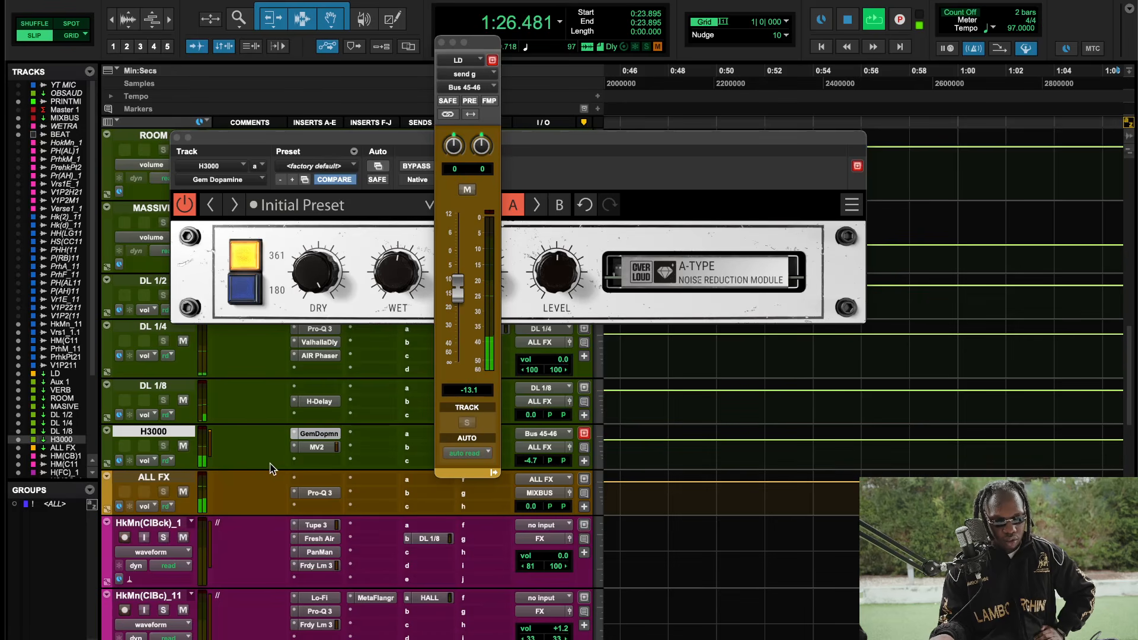
{"action": "left_click", "coordinate": [183, 446]}
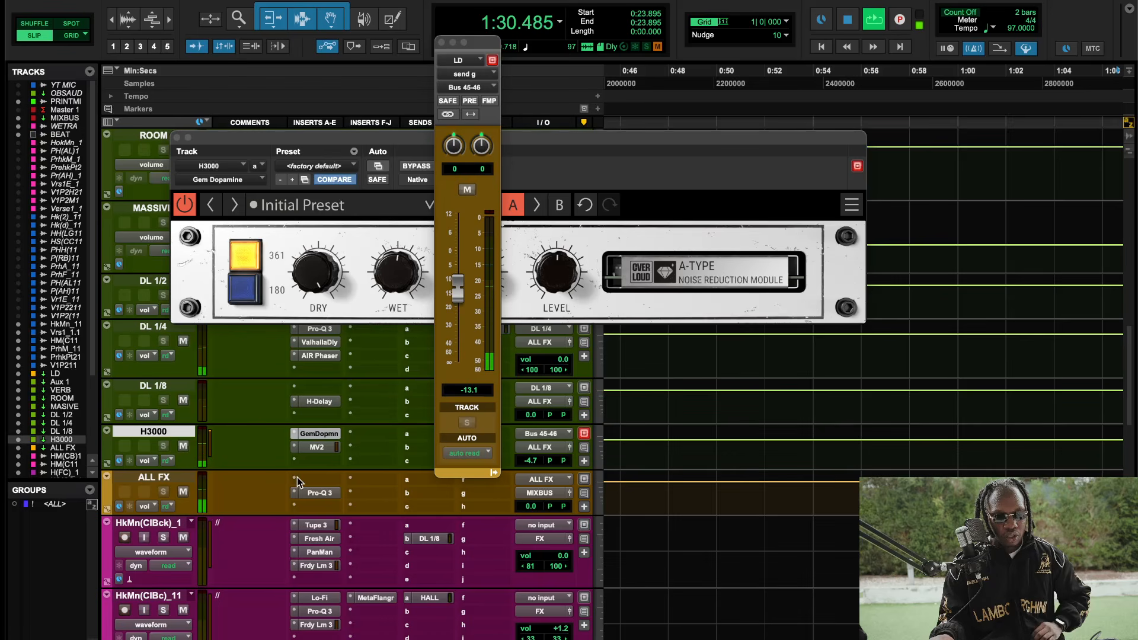
{"action": "key", "text": "space"}
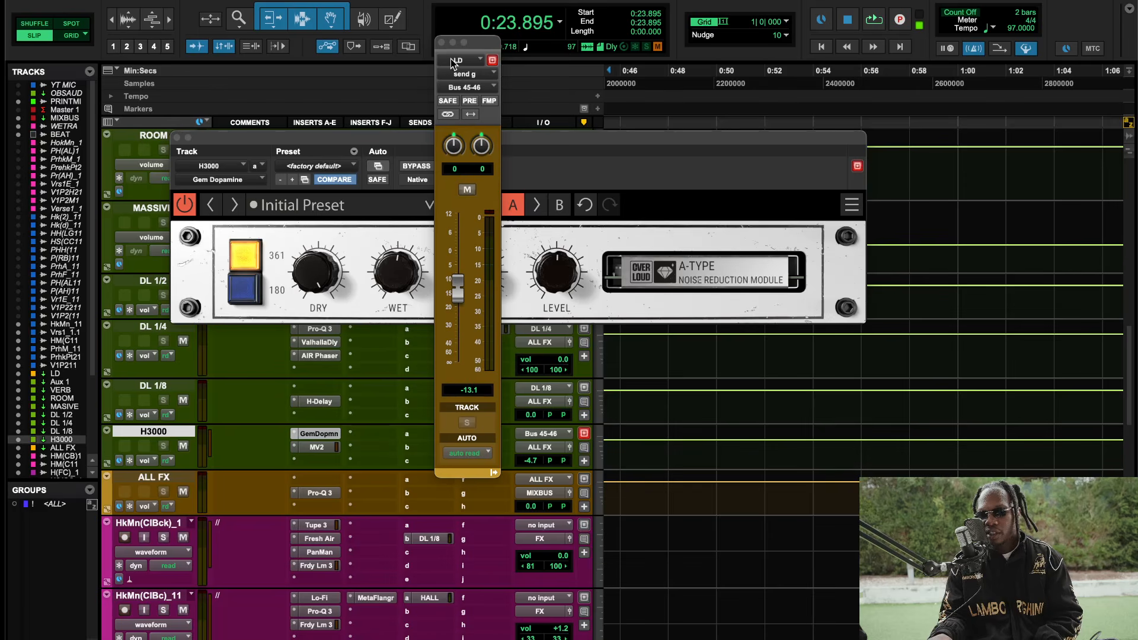
- Close the LD send and Gem Dopamine windows and briefly review MV2 on the H3000 track
{"action": "left_click", "coordinate": [441, 42]}
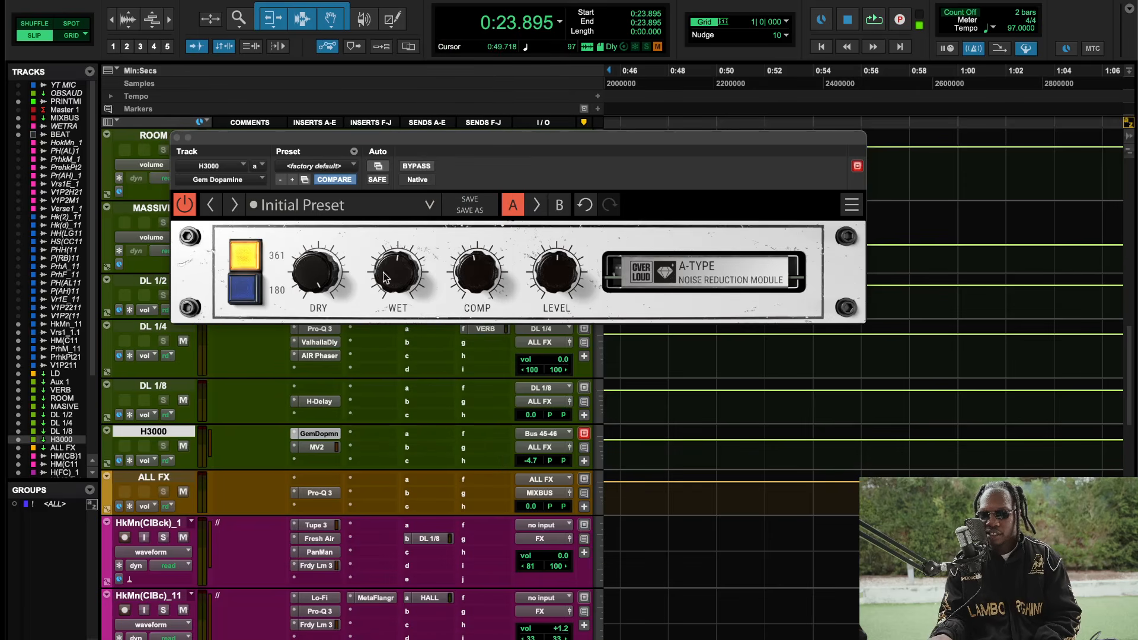
{"action": "left_click", "coordinate": [176, 138]}
{"action": "left_click", "coordinate": [328, 447]}
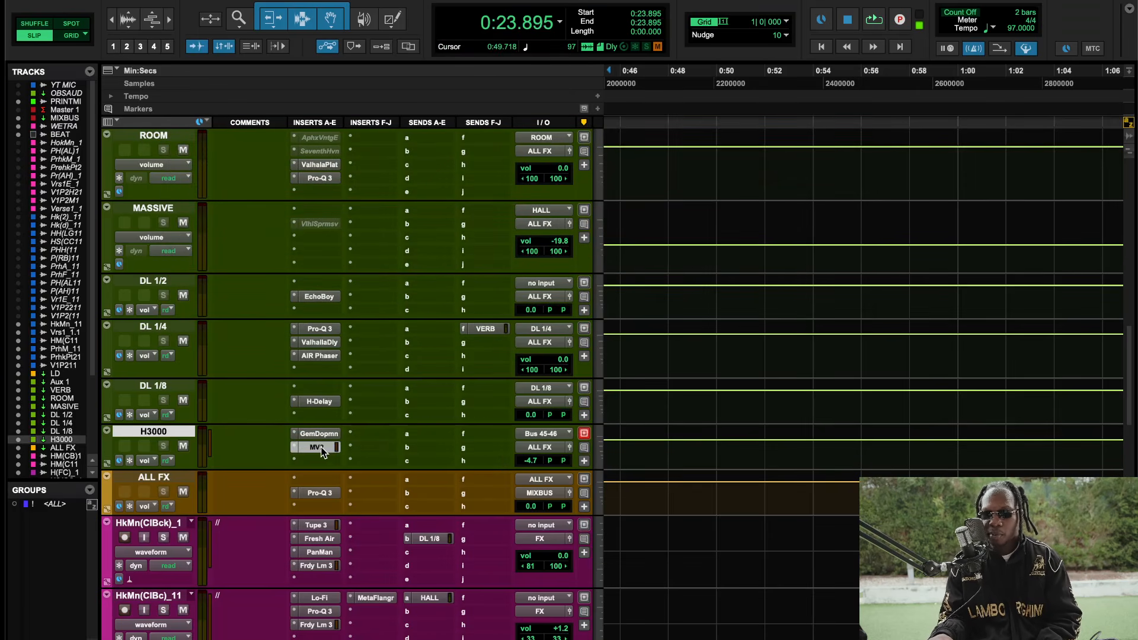
{"action": "left_click", "coordinate": [177, 138]}
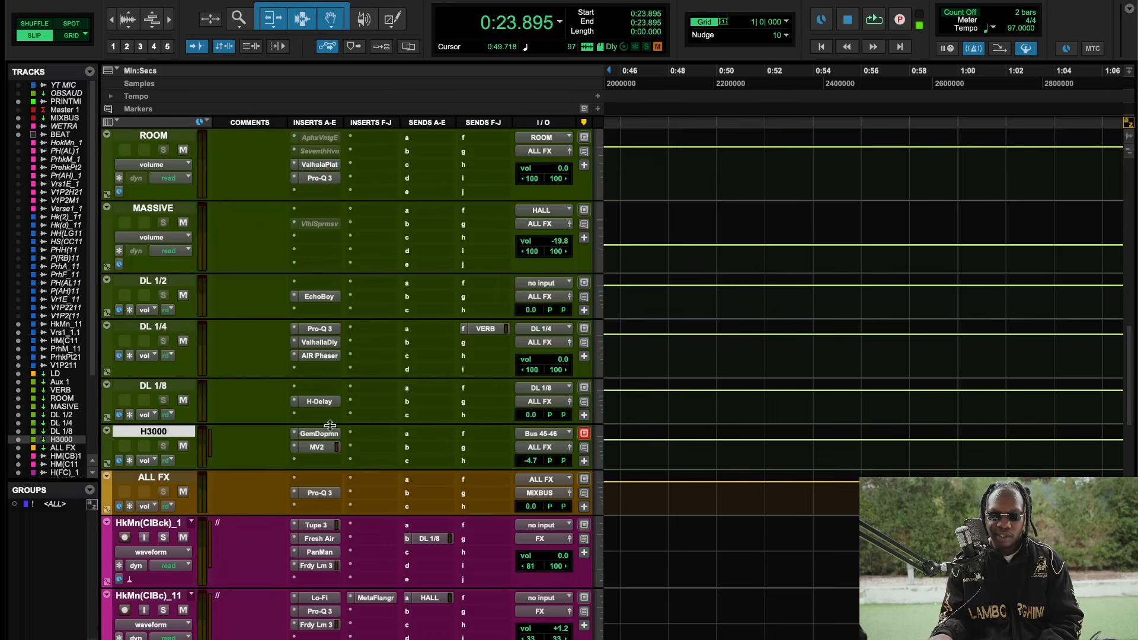
- Examine the high-cut band in Pro-Q 3 on the ALL FX track, close the equalizer and look over the effects tracks
{"action": "left_click", "coordinate": [317, 493]}
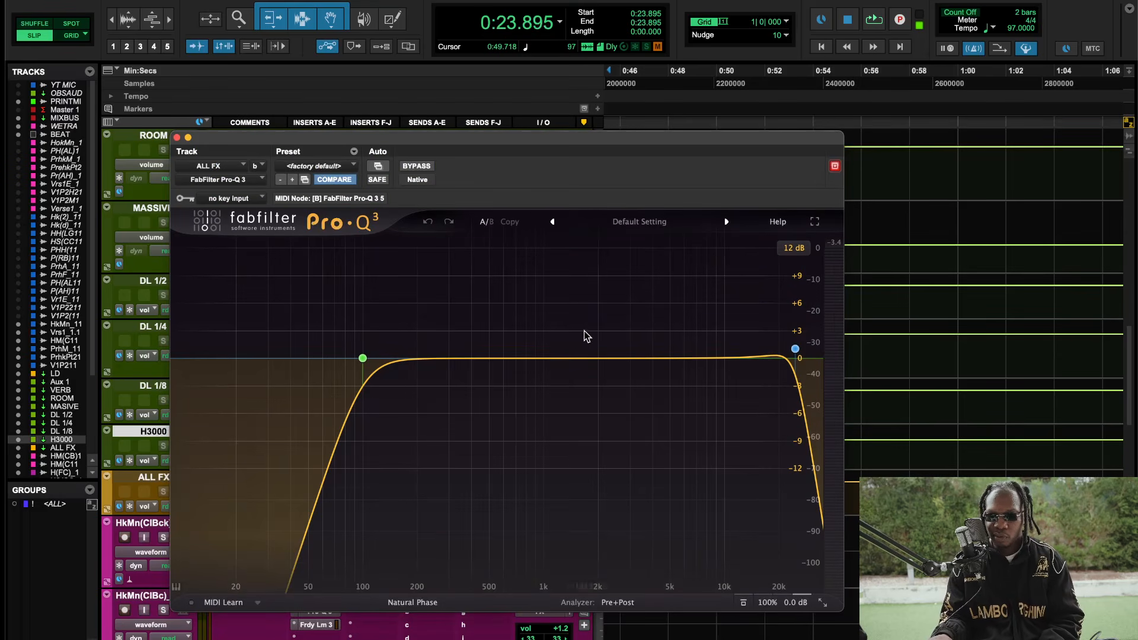
{"action": "mouse_move", "coordinate": [803, 345]}
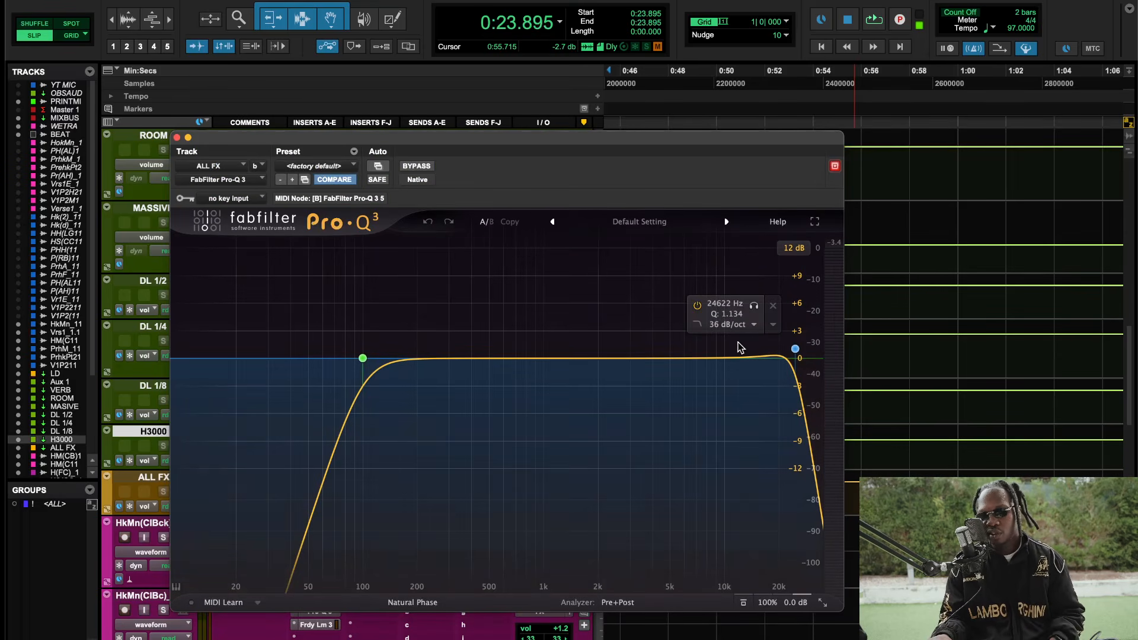
{"action": "left_click", "coordinate": [177, 137]}
{"action": "scroll", "coordinate": [402, 449], "scroll_direction": "down", "scroll_amount": 10}
{"action": "scroll", "coordinate": [399, 440], "scroll_direction": "up", "scroll_amount": 15}
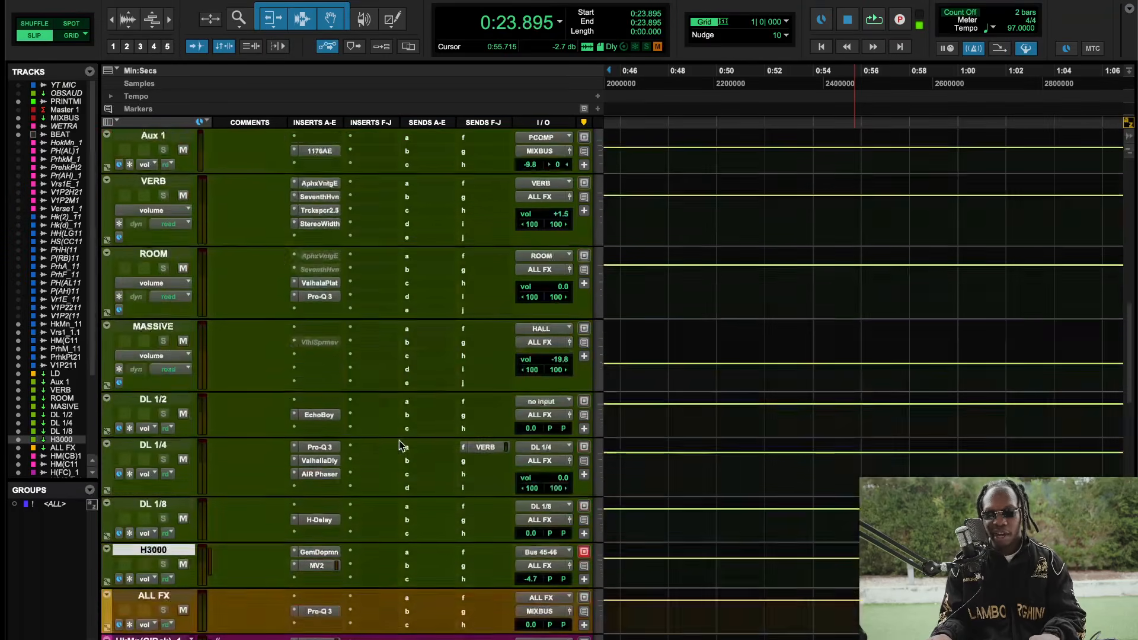
{"action": "scroll", "coordinate": [297, 394], "scroll_direction": "down", "scroll_amount": 3}
{"action": "scroll", "coordinate": [303, 377], "scroll_direction": "down", "scroll_amount": 1}
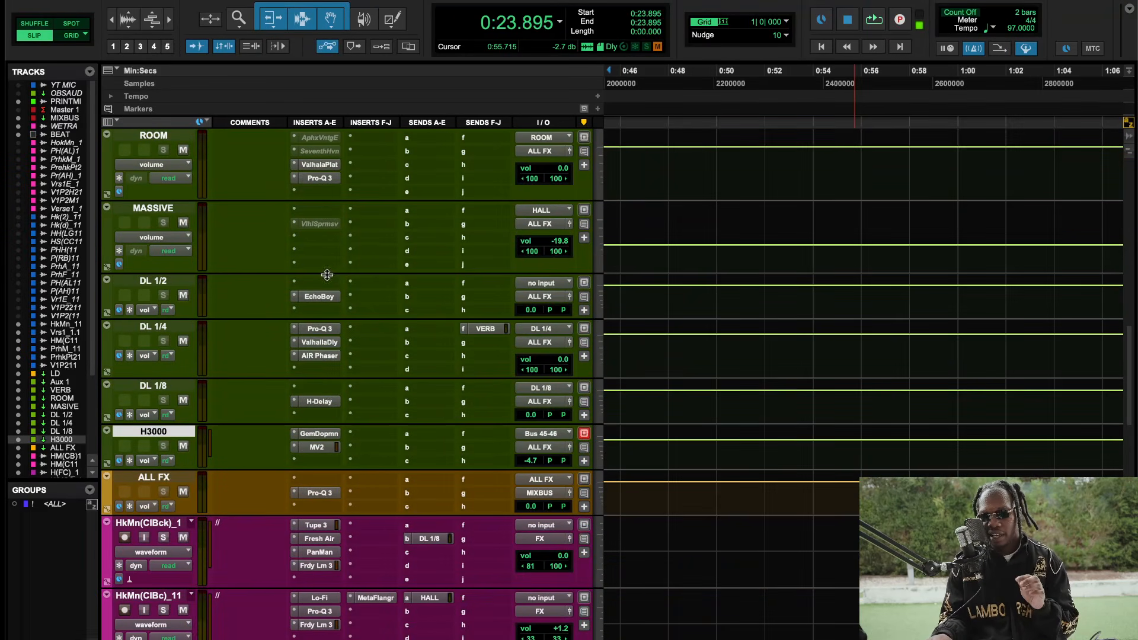
- Play the song and compare the ALL FX Pro-Q 3 high-cut band by bypassing and re-enabling it repeatedly, then stop playback
{"action": "left_click", "coordinate": [320, 493]}
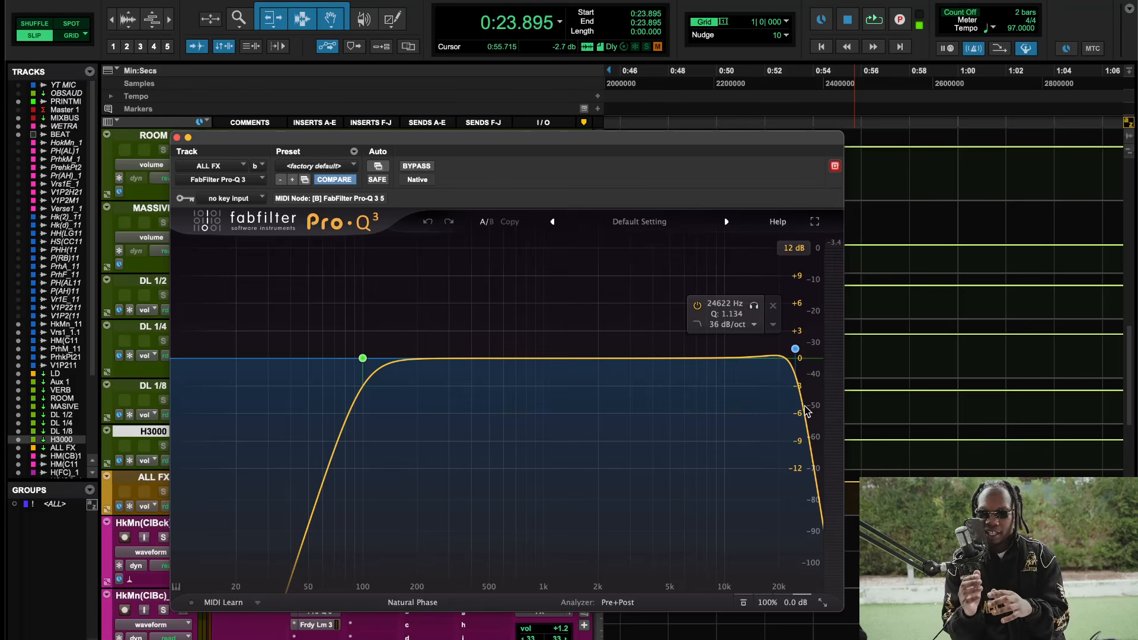
{"action": "key", "text": "space"}
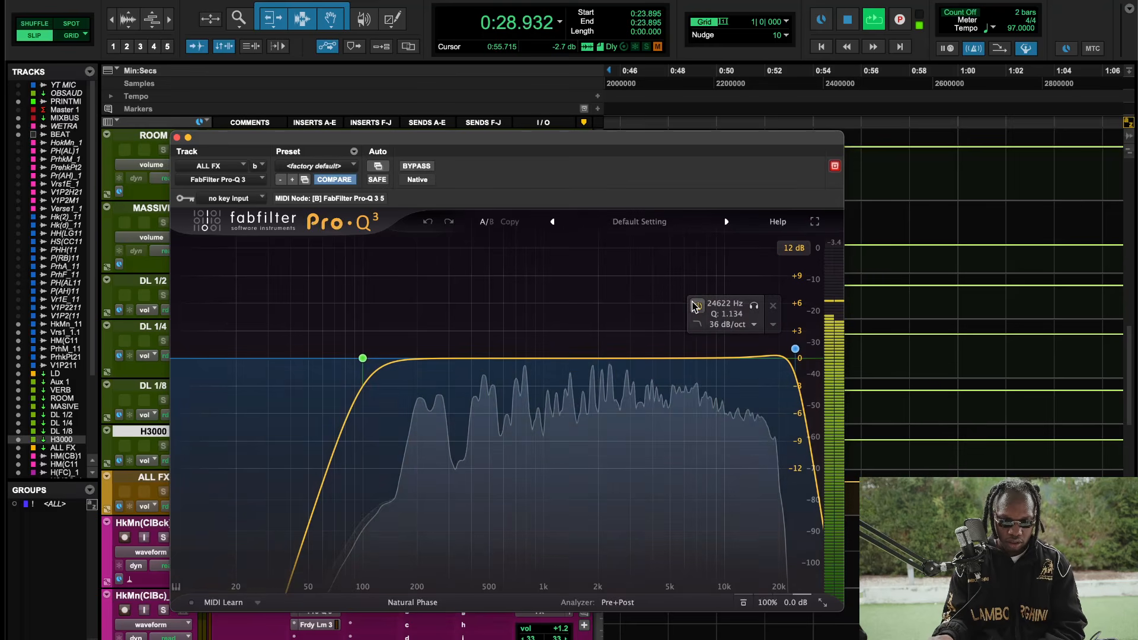
{"action": "left_click", "coordinate": [698, 306]}
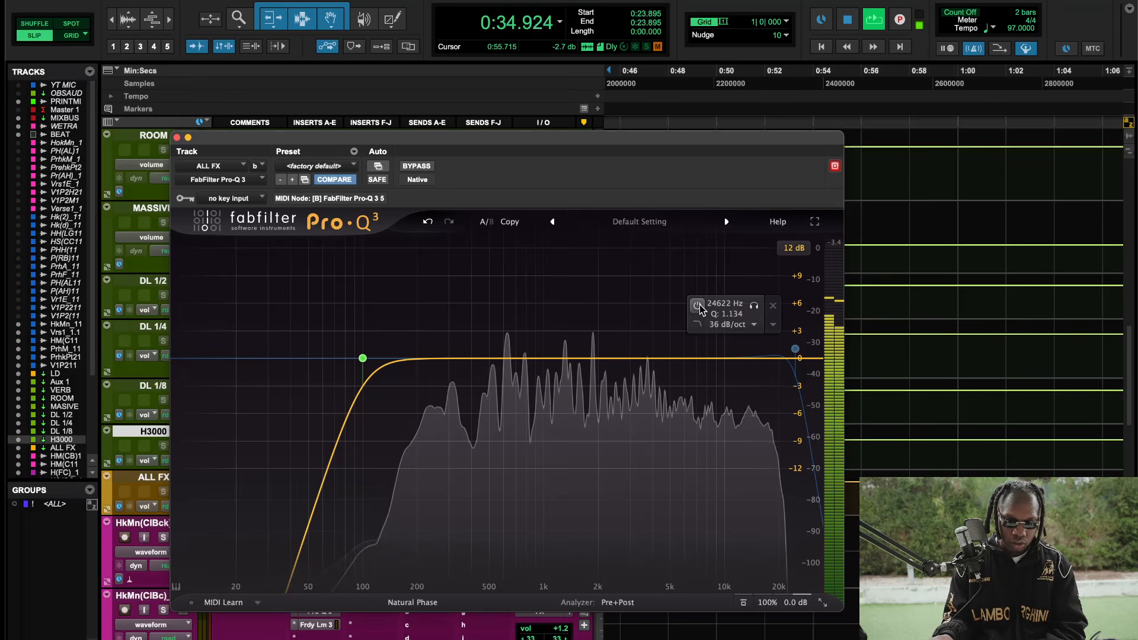
{"action": "left_click", "coordinate": [697, 306]}
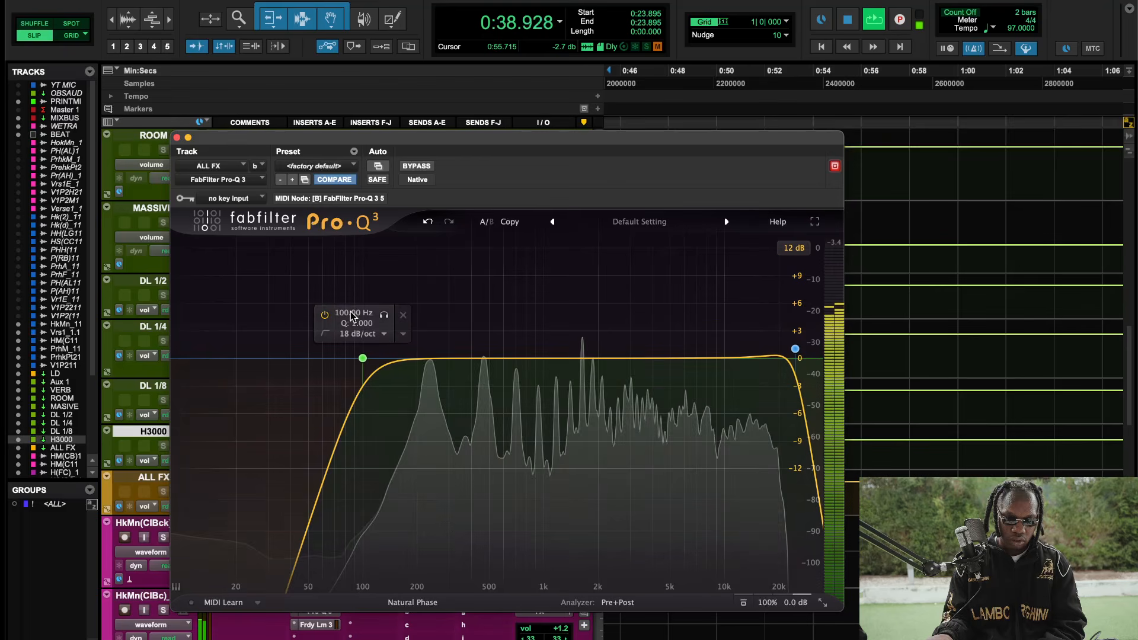
{"action": "mouse_move", "coordinate": [745, 341]}
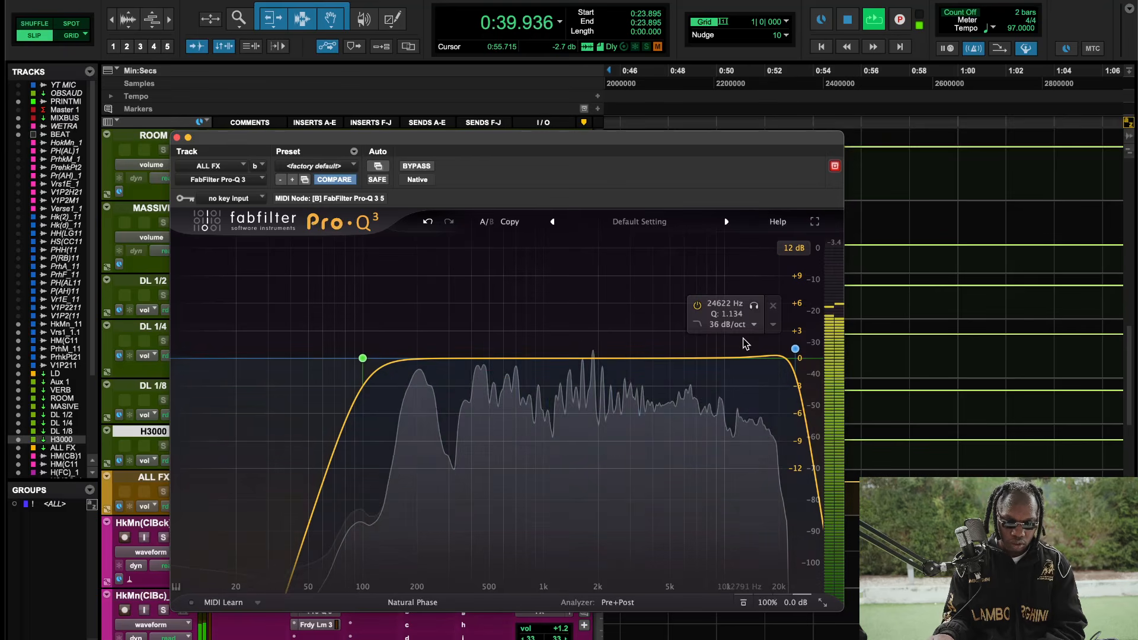
{"action": "left_click", "coordinate": [697, 307]}
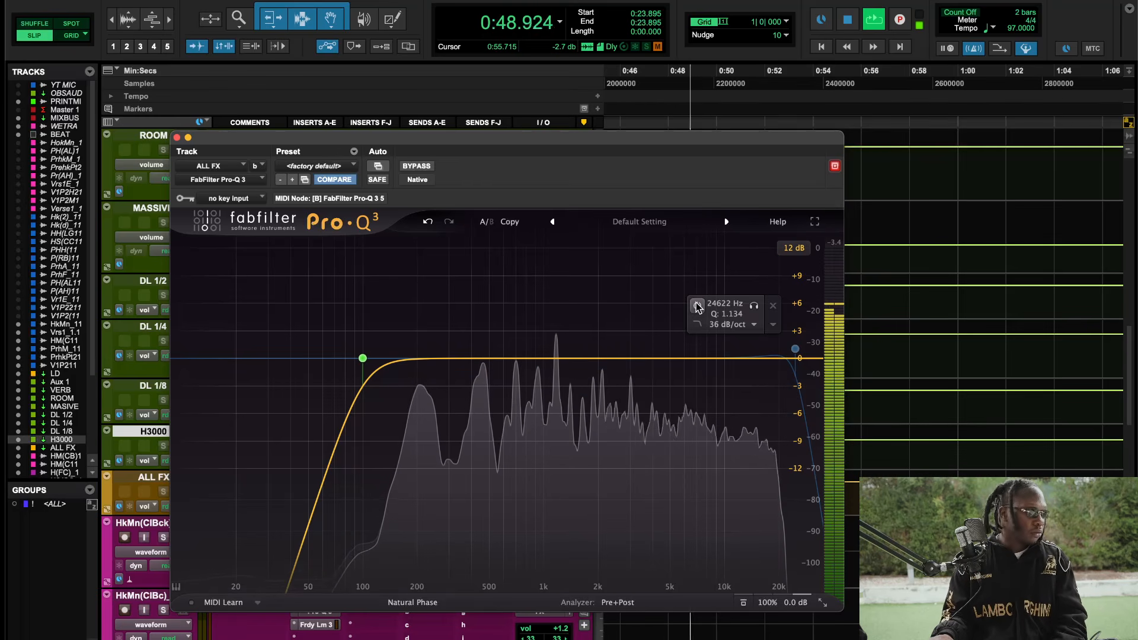
{"action": "left_click", "coordinate": [697, 306]}
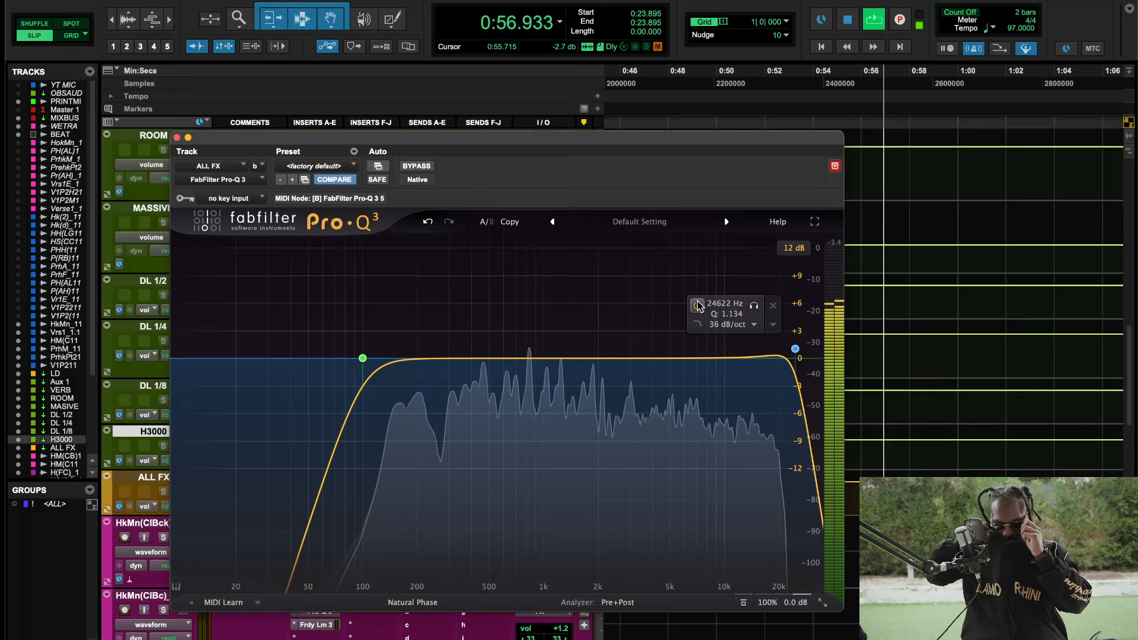
{"action": "left_click", "coordinate": [698, 305]}
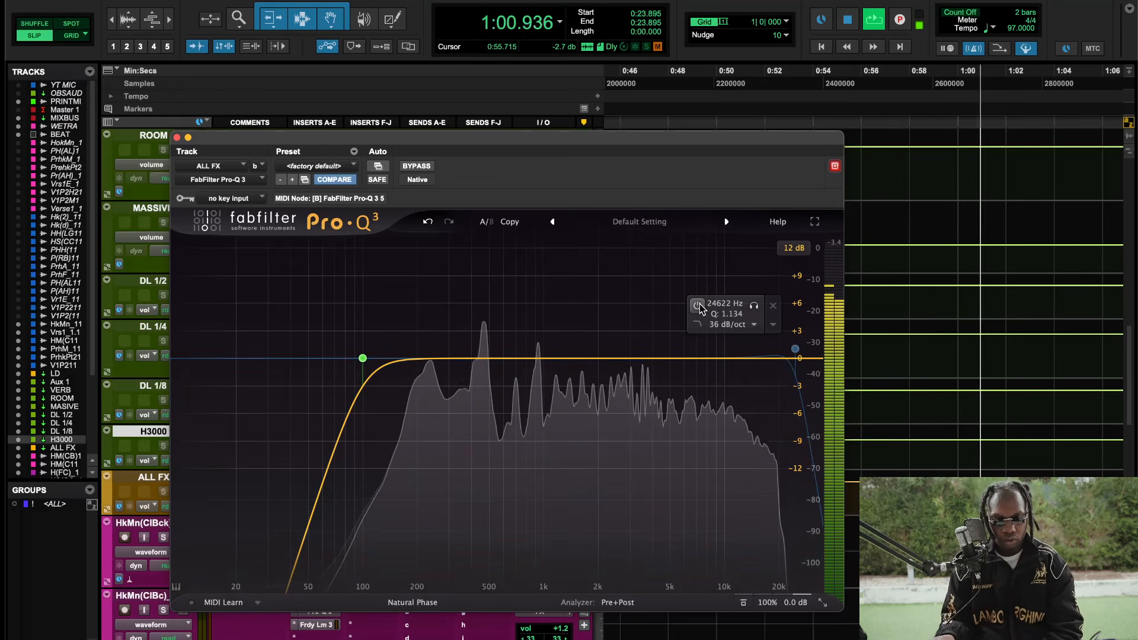
{"action": "left_click", "coordinate": [699, 305]}
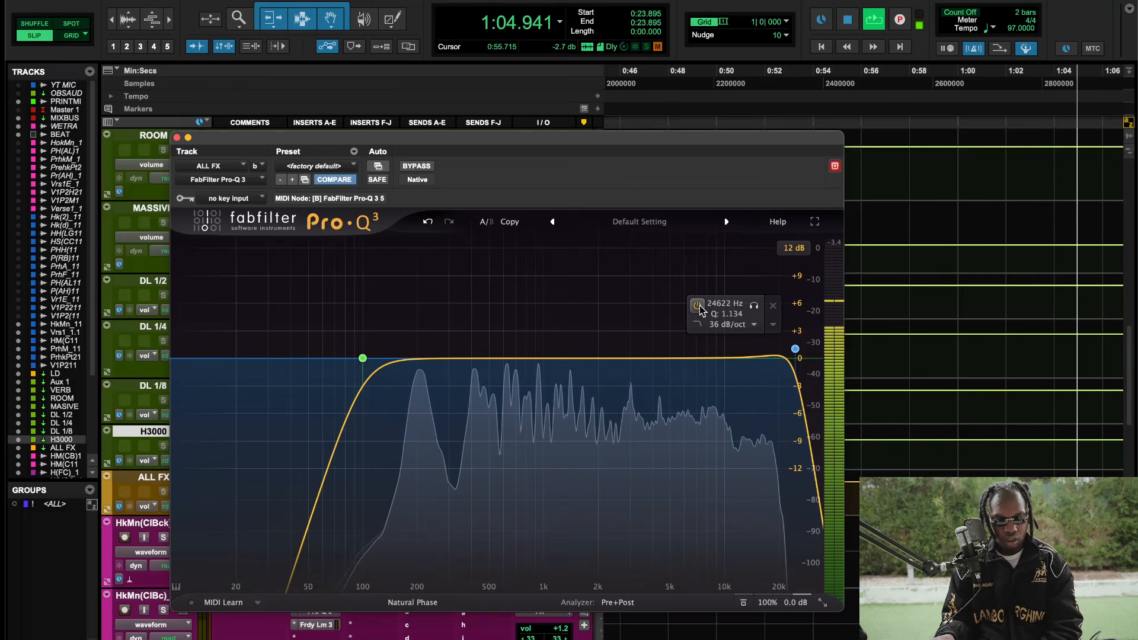
{"action": "key", "text": "space"}
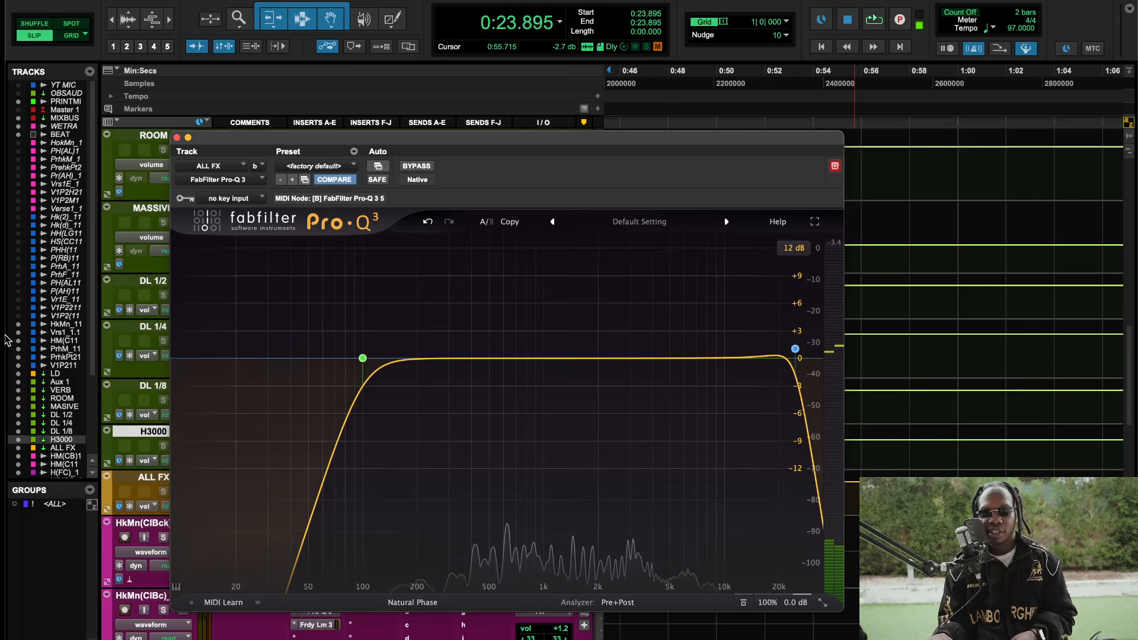
- Close the ALL FX equalizer and look over the LD track and the effects tracks below it
{"action": "left_click", "coordinate": [31, 431]}
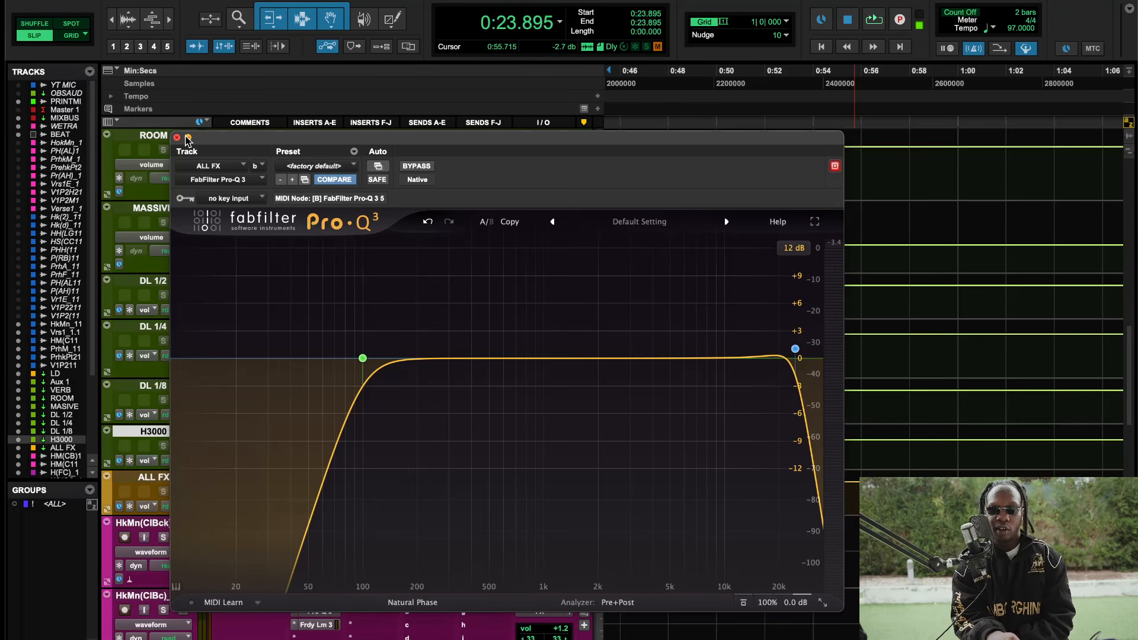
{"action": "left_click", "coordinate": [176, 137]}
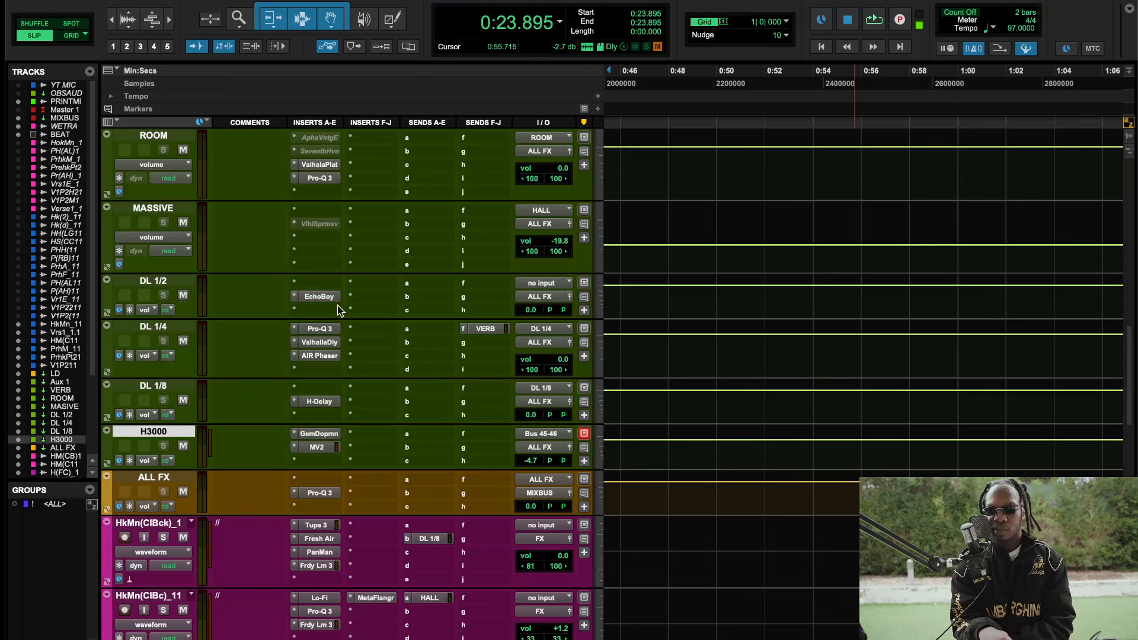
{"action": "scroll", "coordinate": [341, 320], "scroll_direction": "down", "scroll_amount": 10}
{"action": "scroll", "coordinate": [350, 343], "scroll_direction": "up", "scroll_amount": 9}
{"action": "scroll", "coordinate": [350, 344], "scroll_direction": "up", "scroll_amount": 3}
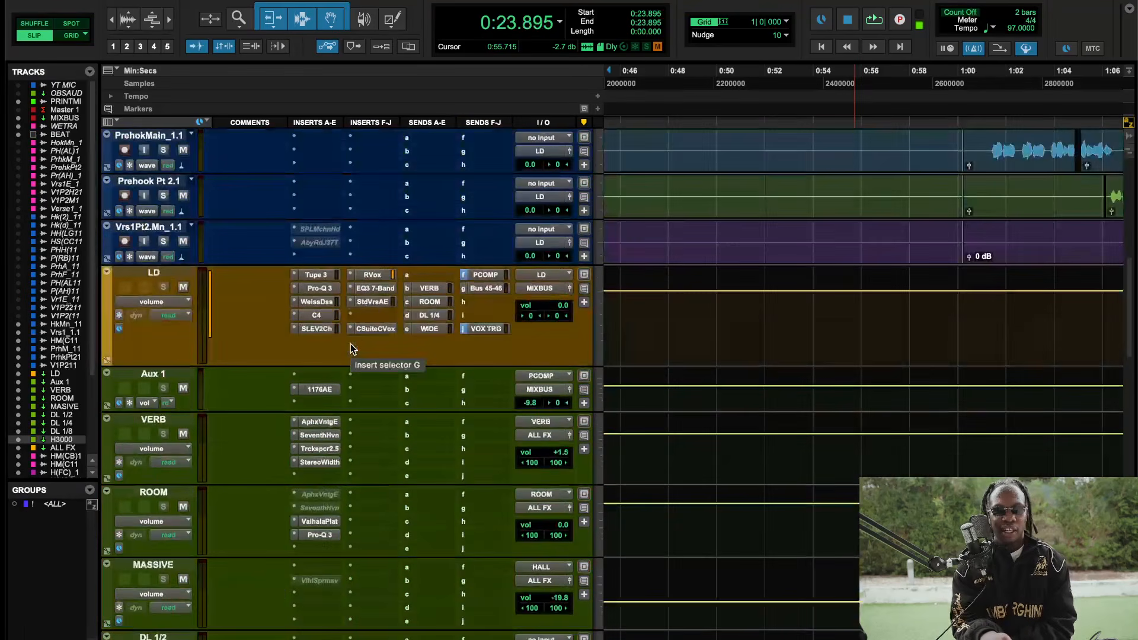
{"action": "scroll", "coordinate": [350, 344], "scroll_direction": "down", "scroll_amount": 15}
{"action": "scroll", "coordinate": [350, 343], "scroll_direction": "up", "scroll_amount": 12}
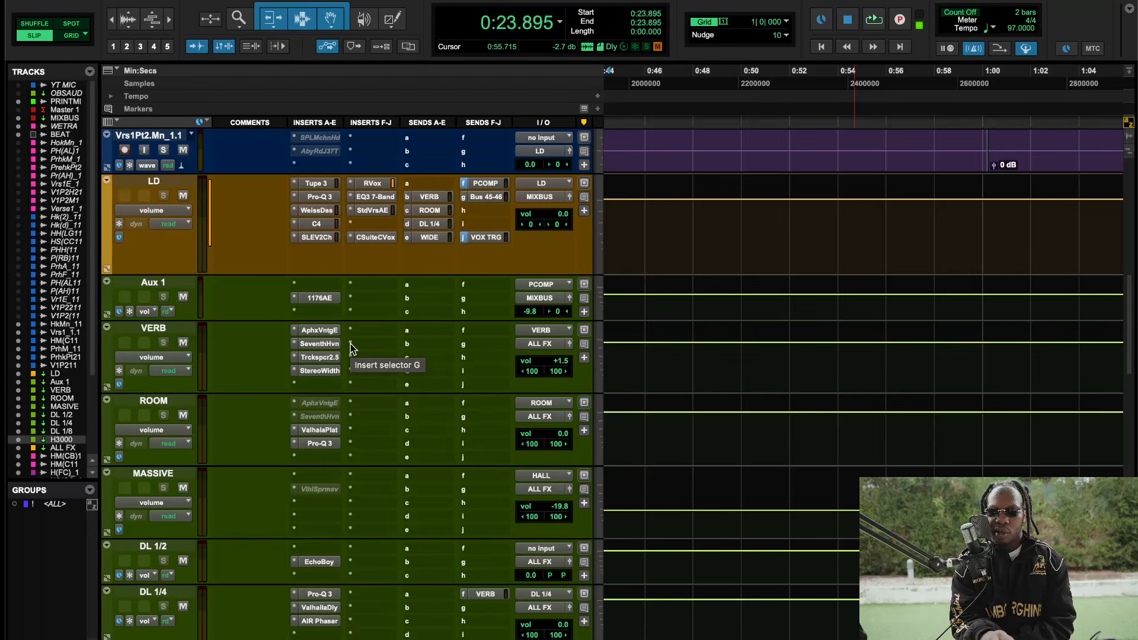
- Open the 1176AE compressor on Aux 1 and compare the parallel compression by muting and unmuting that track during playback
{"action": "left_click", "coordinate": [322, 298]}
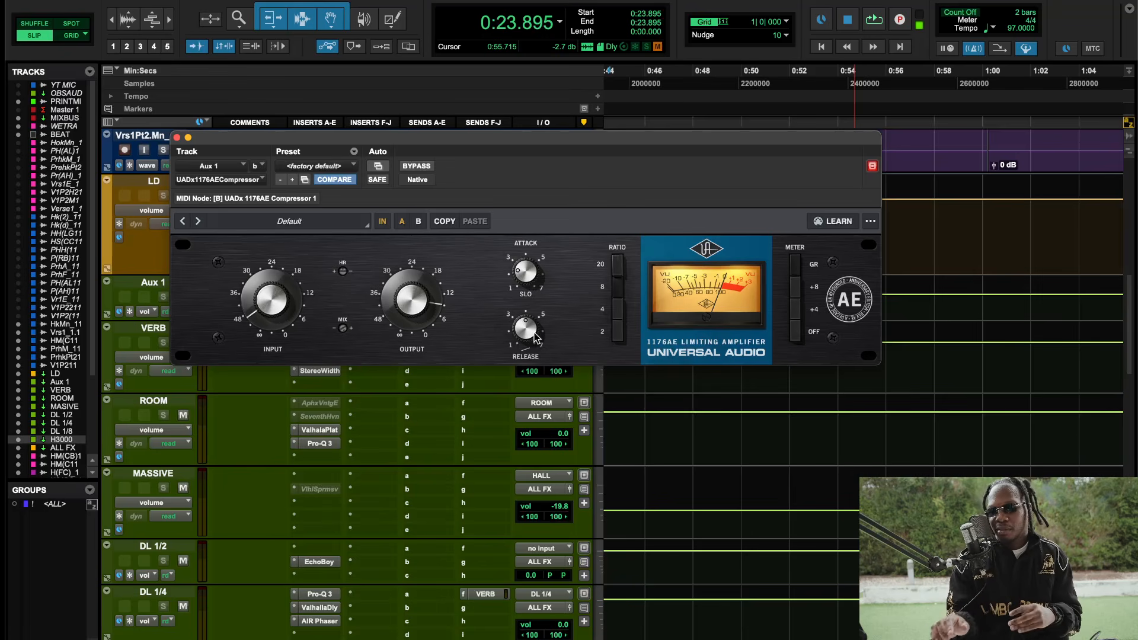
{"action": "key", "text": "space"}
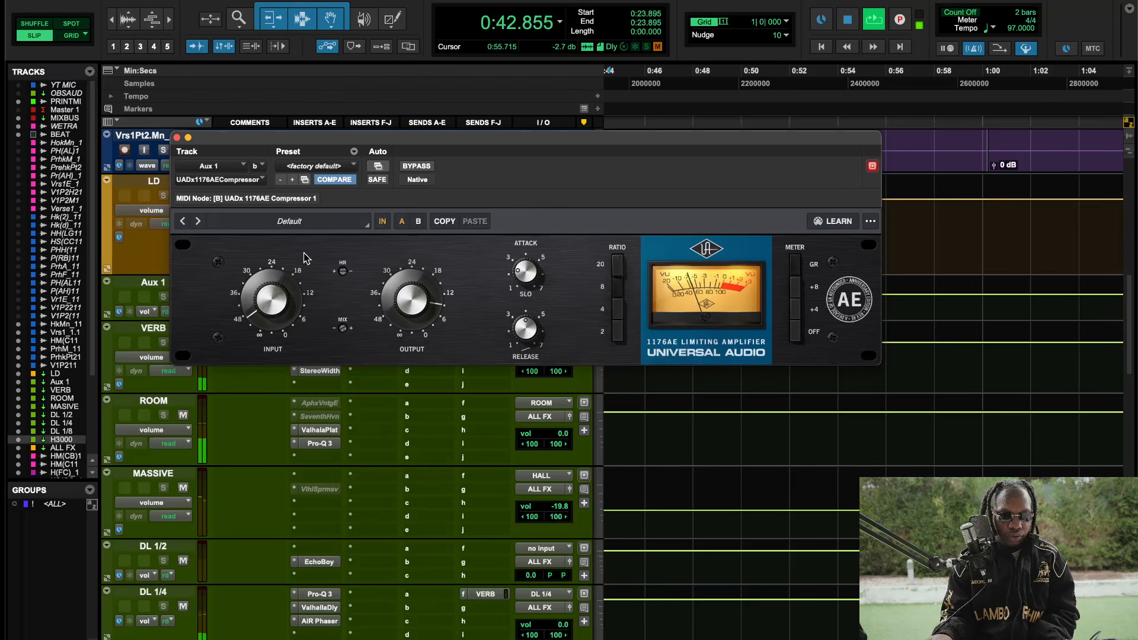
{"action": "left_click_drag", "start_coordinate": [214, 139], "coordinate": [260, 141]}
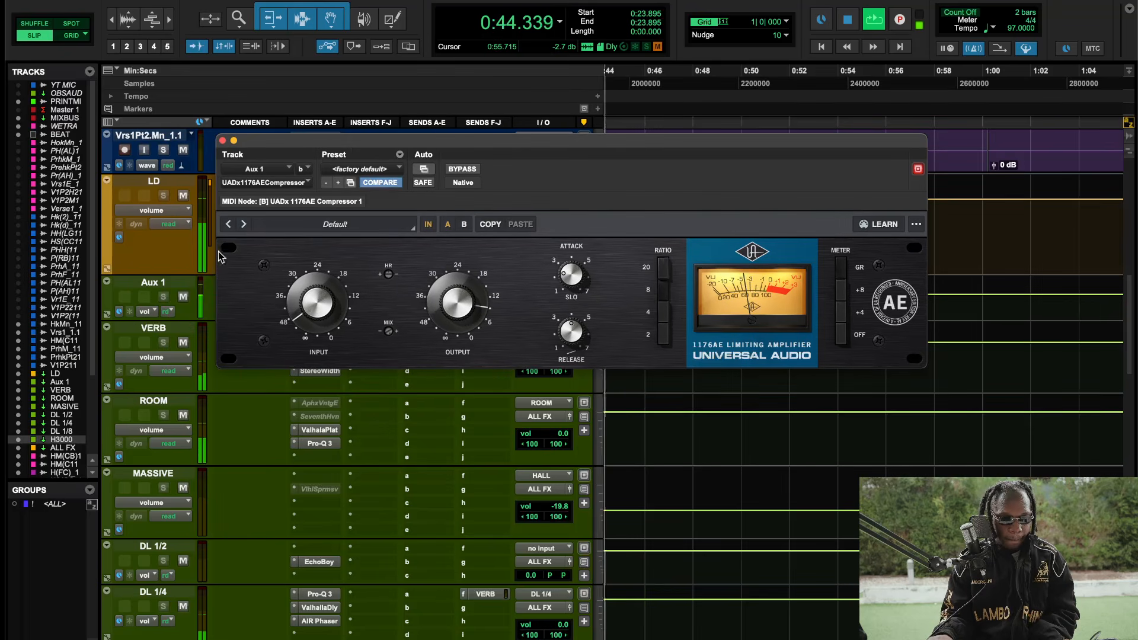
{"action": "left_click", "coordinate": [183, 296]}
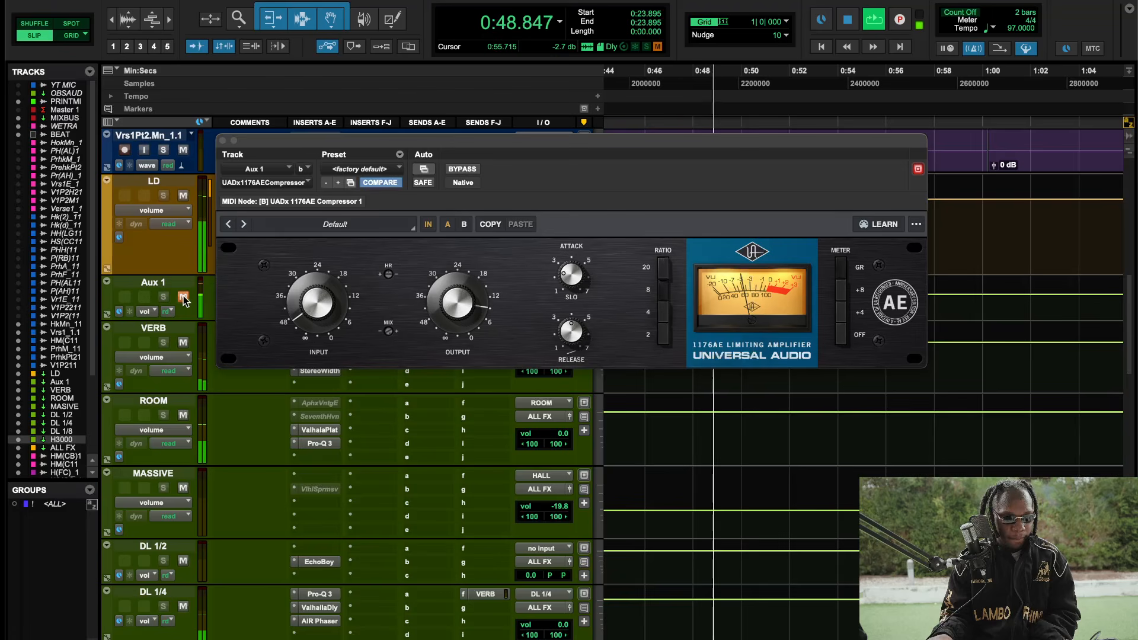
{"action": "left_click", "coordinate": [183, 296]}
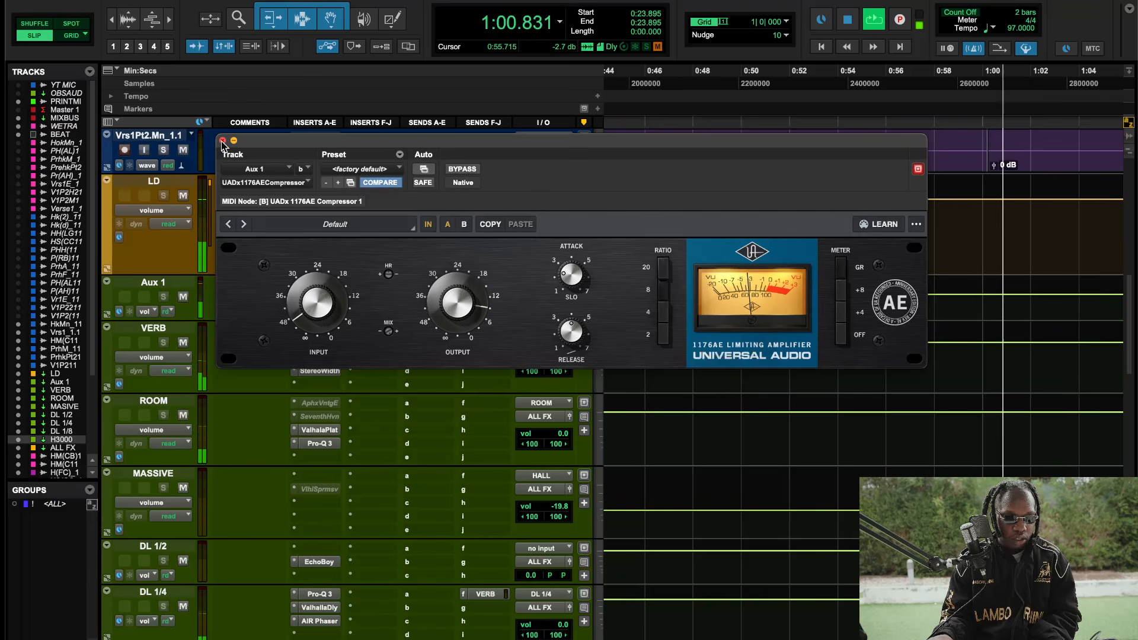
{"action": "left_click", "coordinate": [185, 297]}
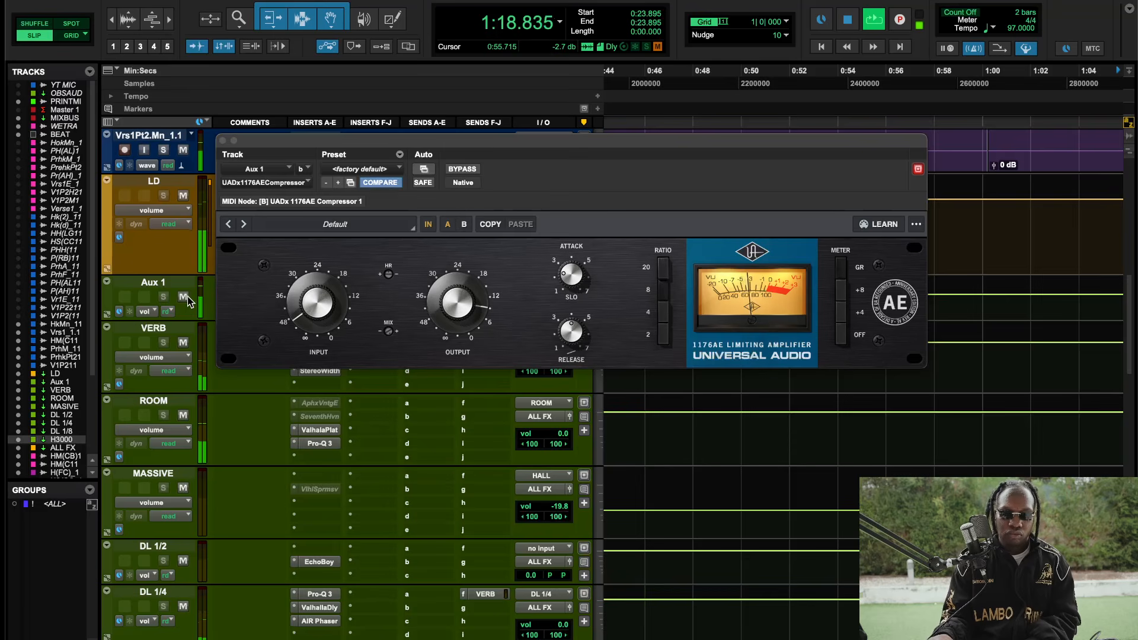
{"action": "key", "text": "space"}
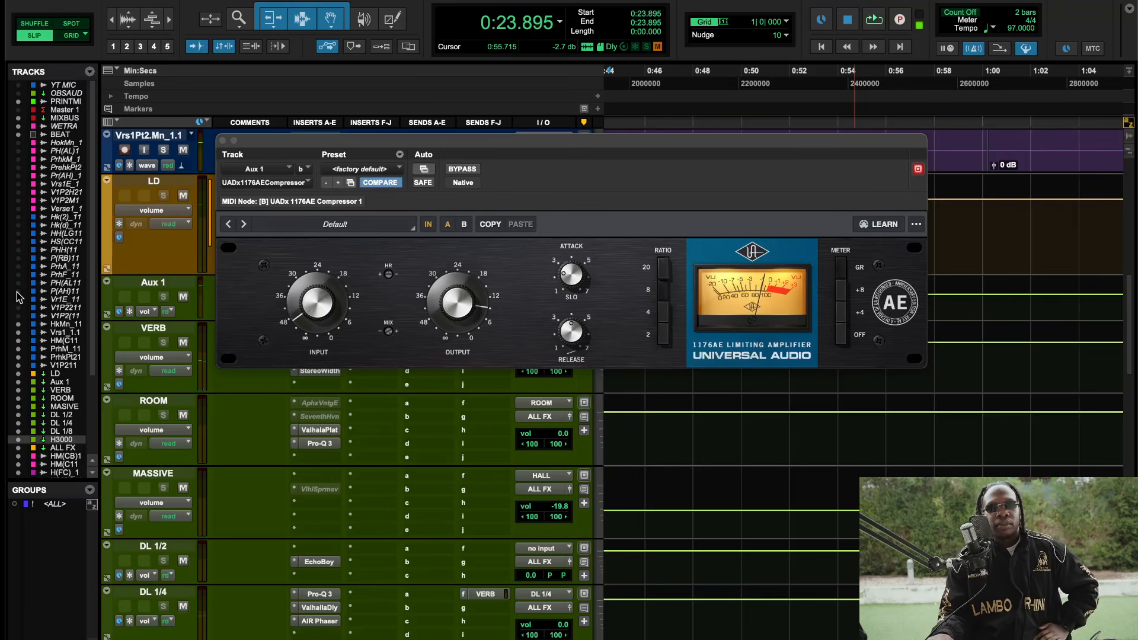